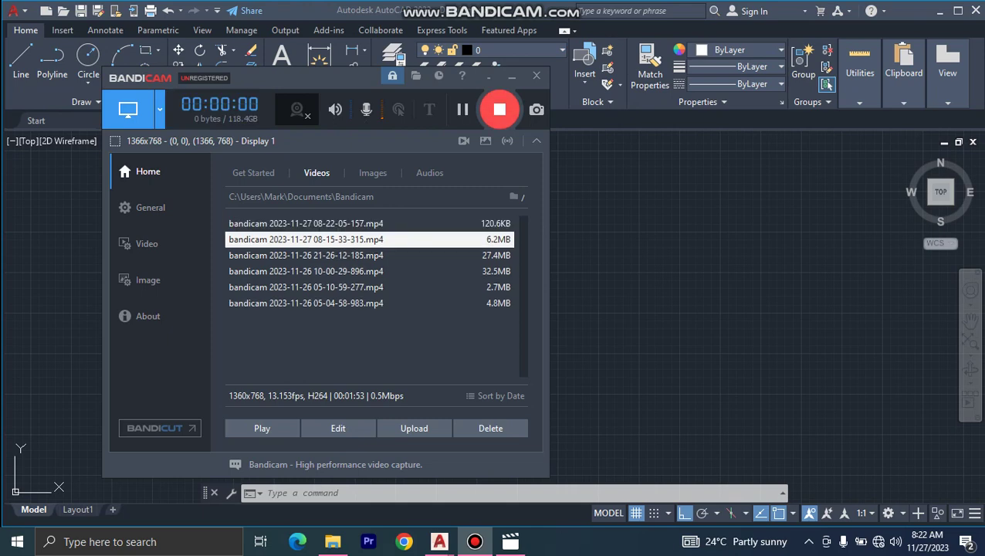
# Keep the drawing units as Architectural, 1/16" precision, with Inches for inserted content
pyautogui.click(511, 76)
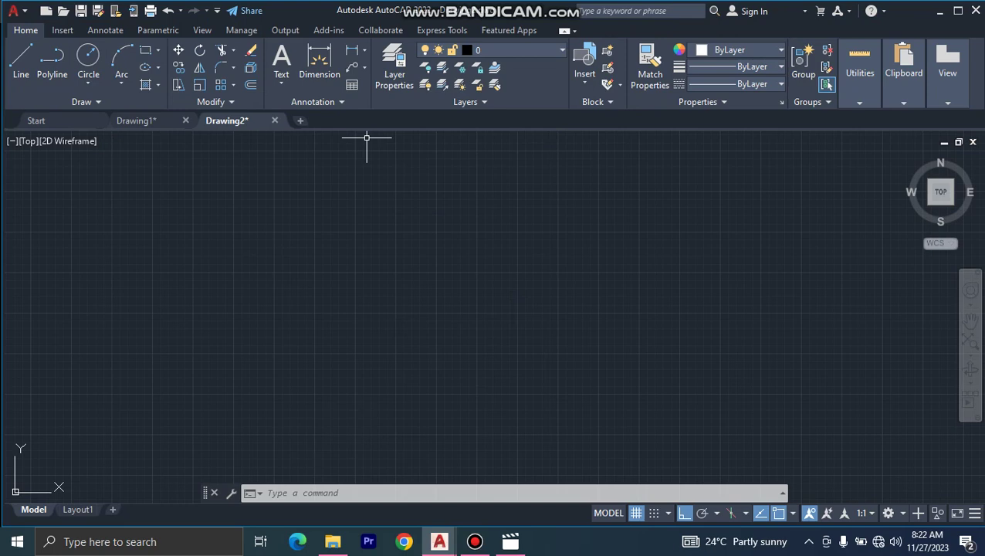
pyautogui.write('U')
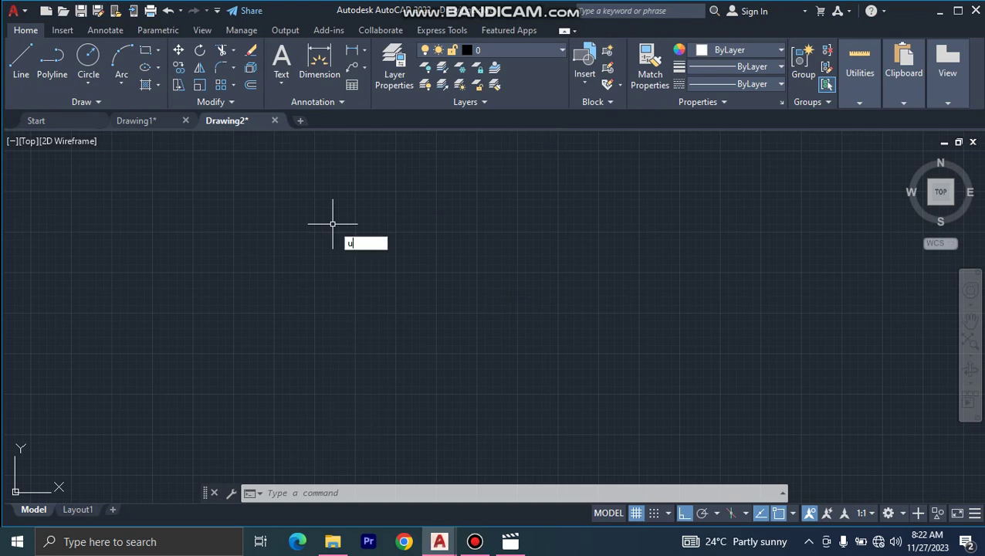
pyautogui.write('NITs')
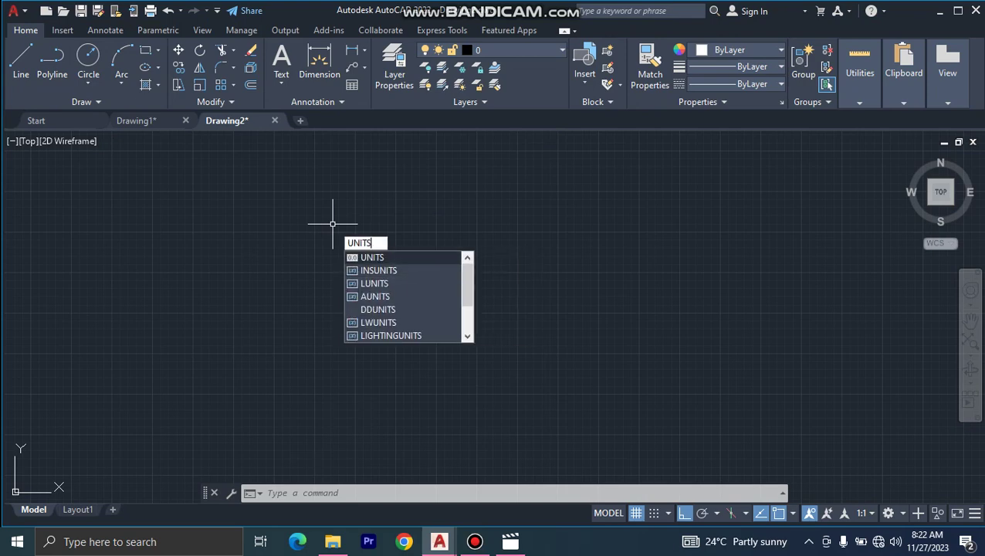
pyautogui.press('Return')
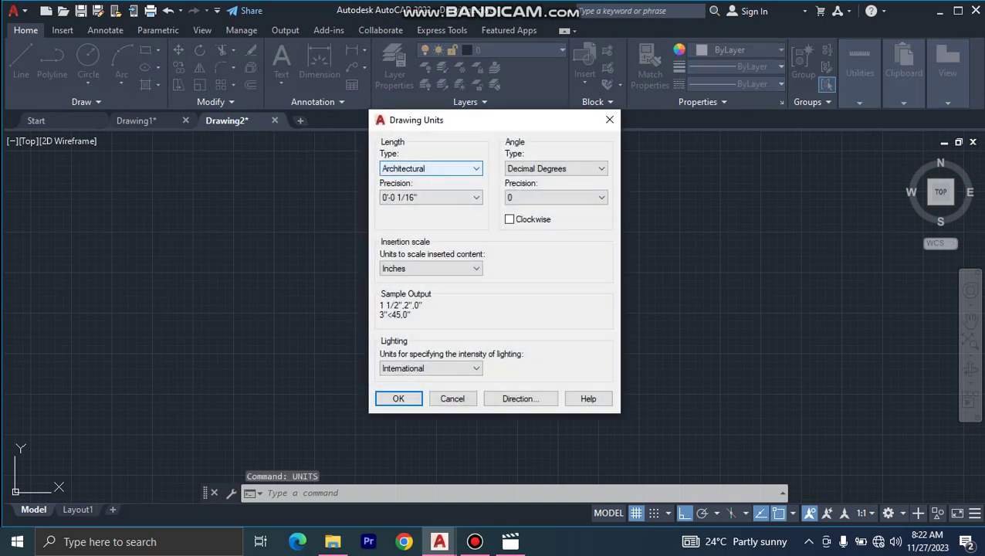
pyautogui.click(431, 168)
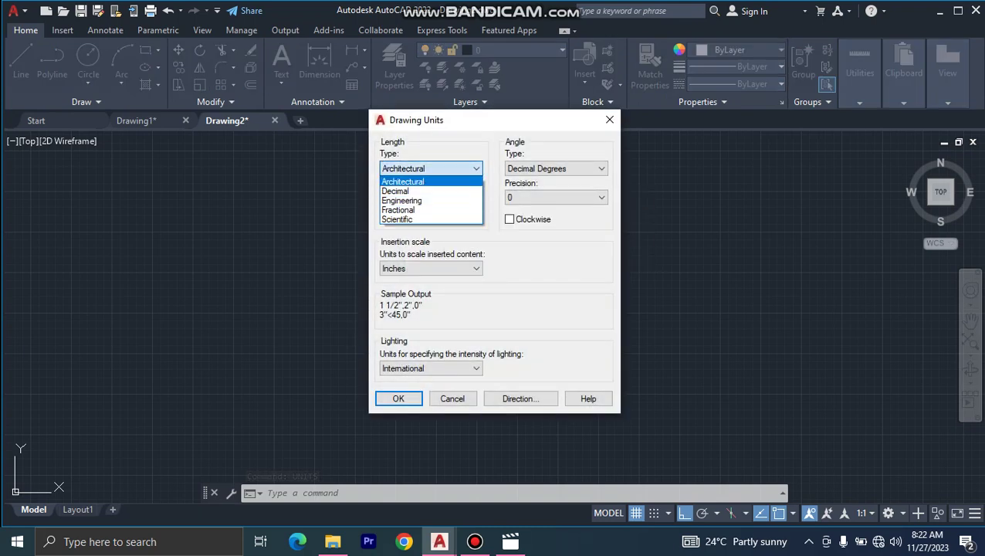
pyautogui.click(403, 181)
pyautogui.click(430, 197)
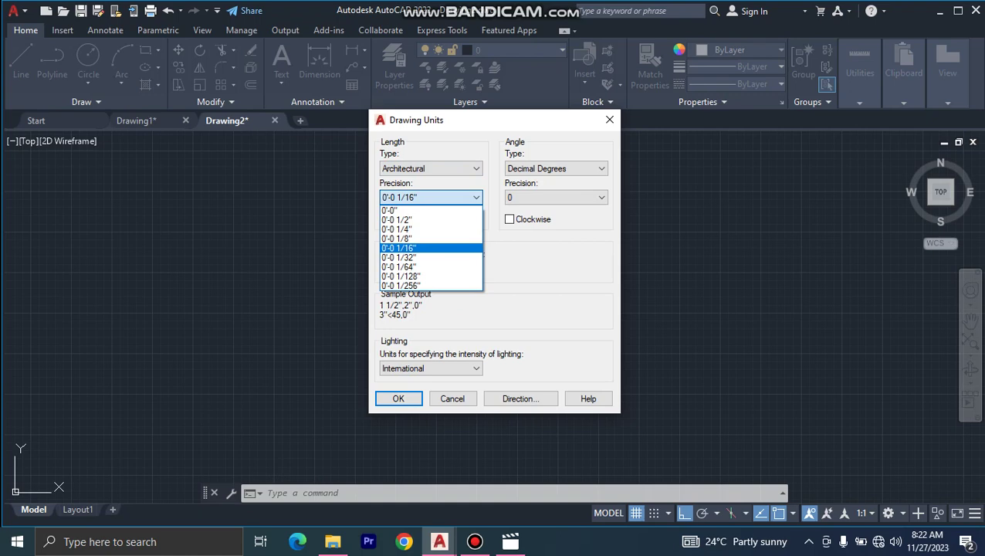
pyautogui.click(417, 248)
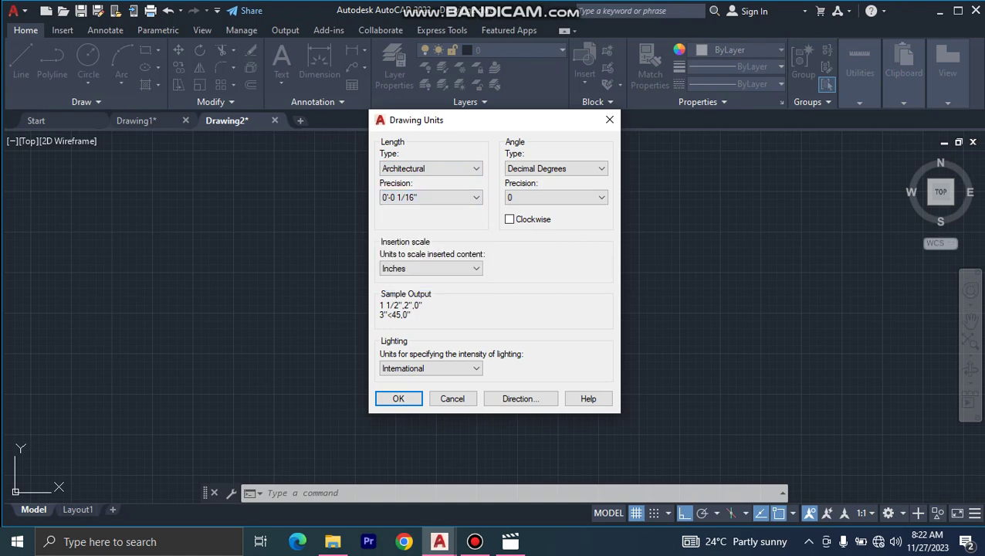
pyautogui.click(431, 268)
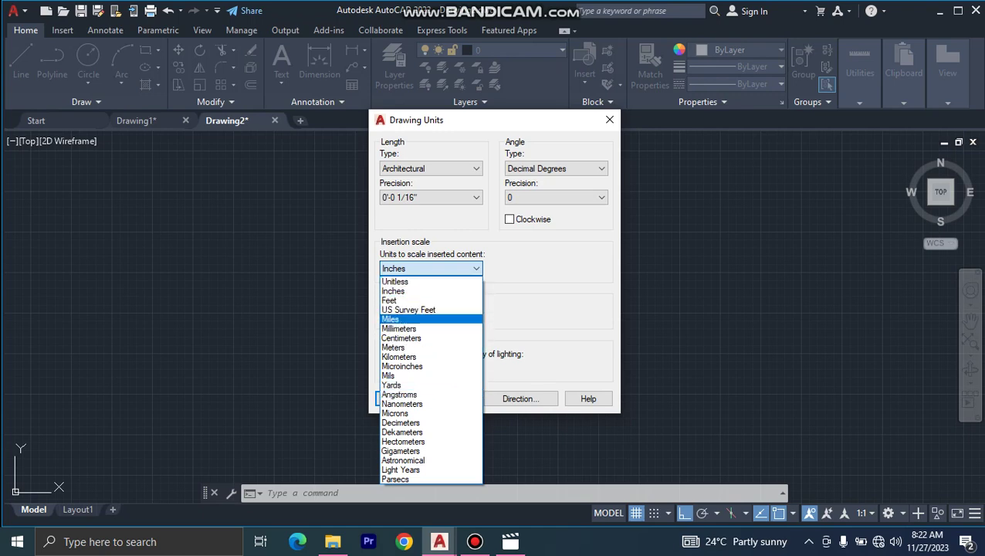
pyautogui.press('Return')
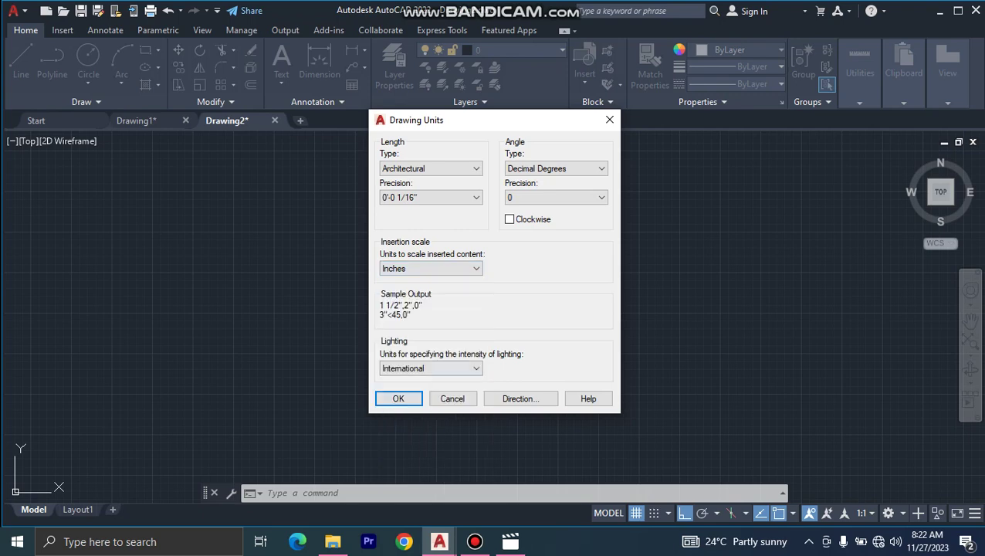
pyautogui.press('Return')
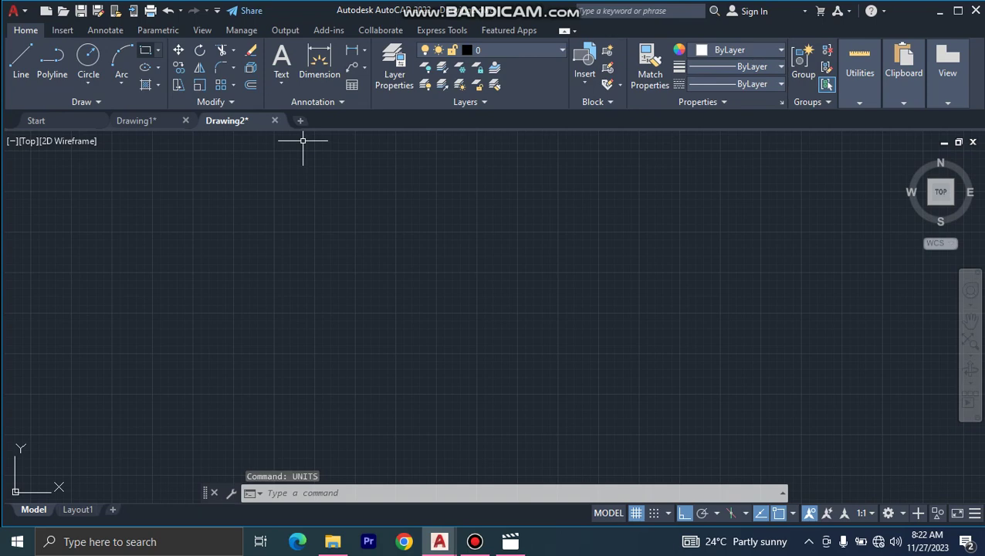
# Draw a 16.5" by 11.7" rectangle from a picked first corner
pyautogui.write('rec')
pyautogui.press('Return')
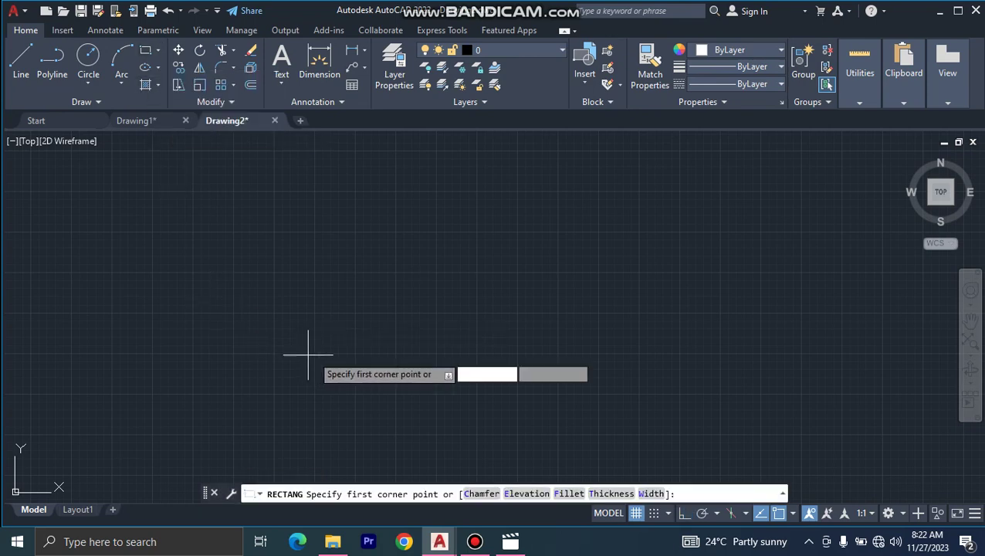
pyautogui.click(347, 367)
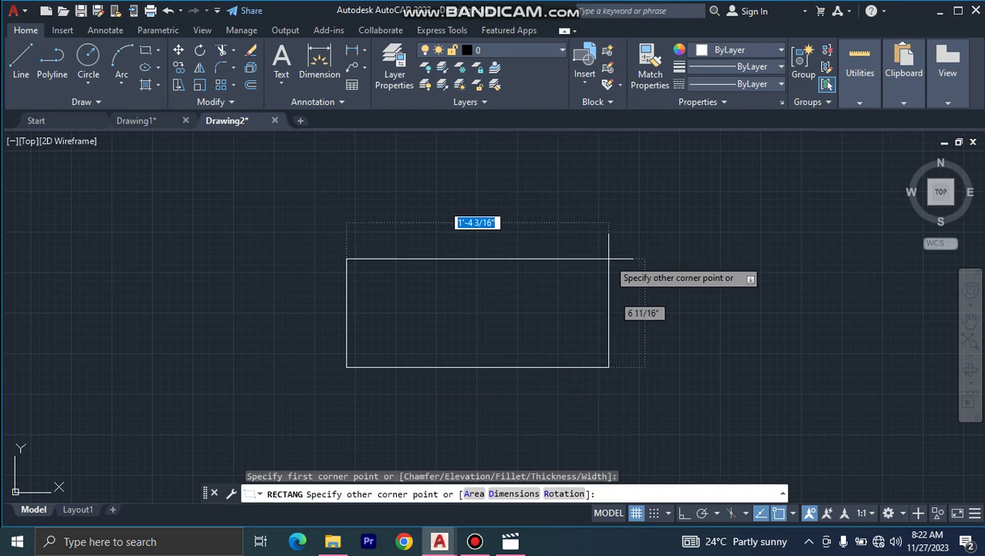
pyautogui.write('@')
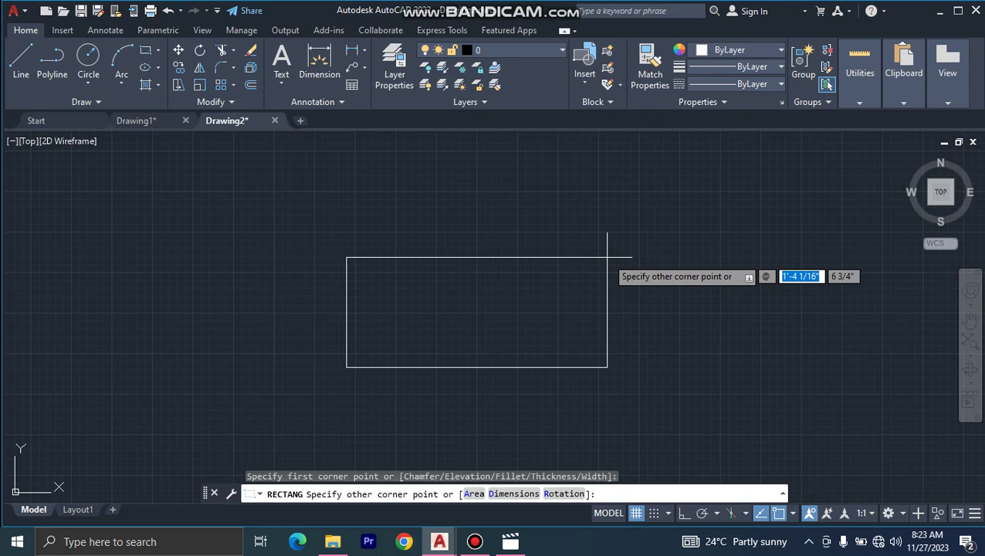
pyautogui.write('16.')
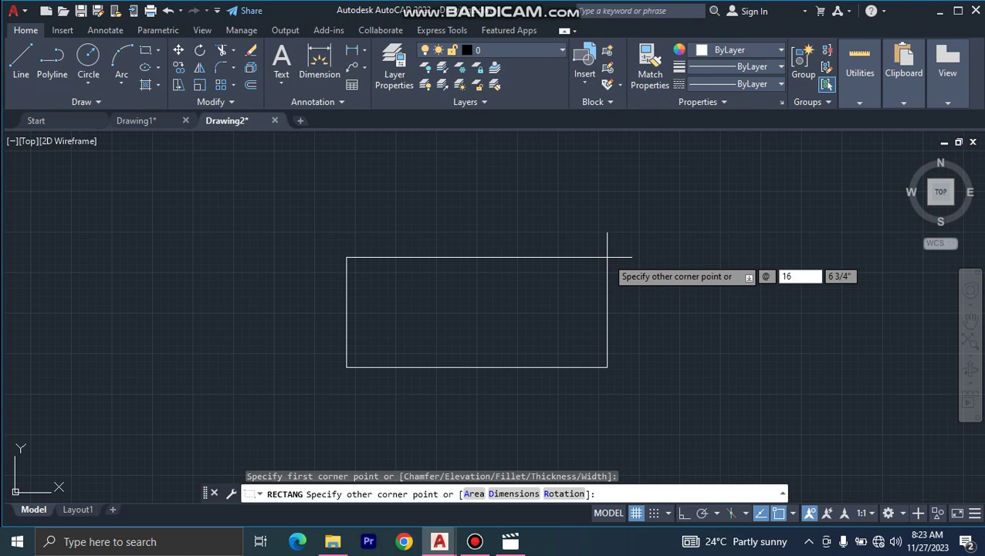
pyautogui.write('5')
pyautogui.write('"')
pyautogui.press('Tab')
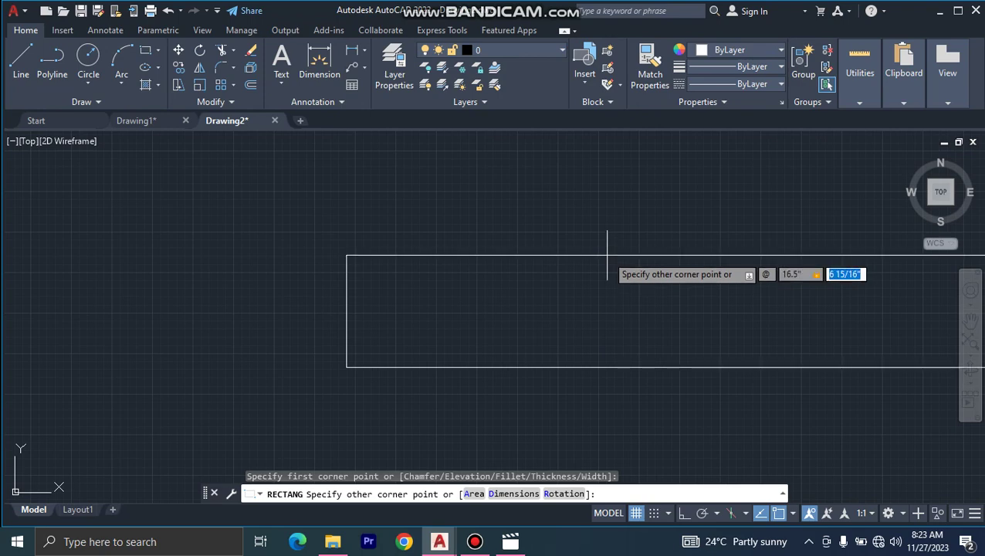
pyautogui.write('11')
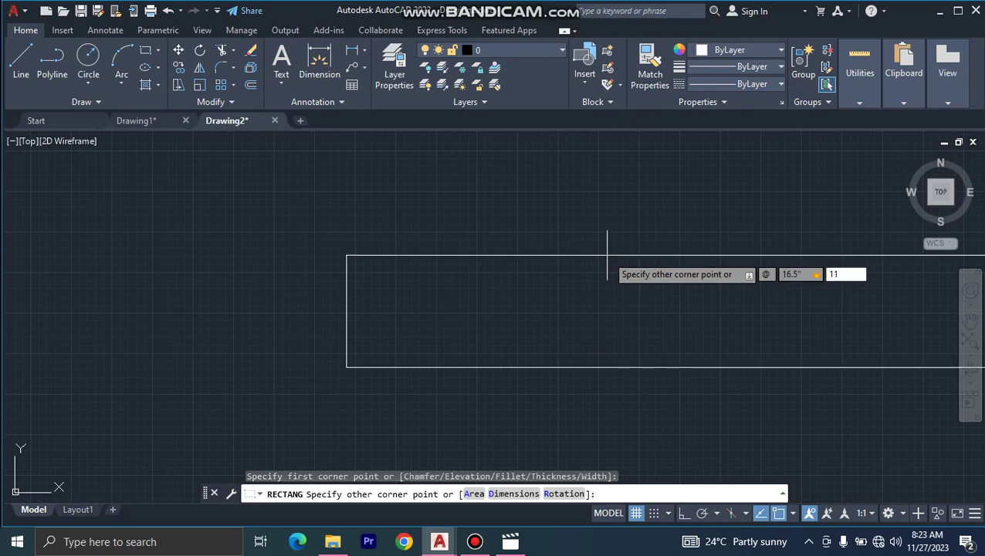
pyautogui.write('.7')
pyautogui.write('"')
pyautogui.press('Return')
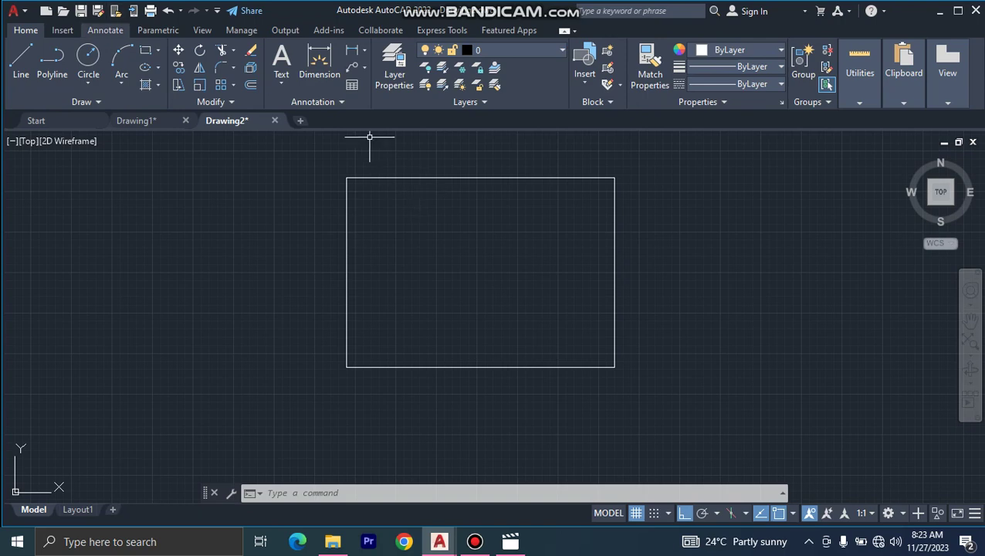
# Offset the sheet rectangle 0.4 inches inward to create the inner border
pyautogui.write('O')
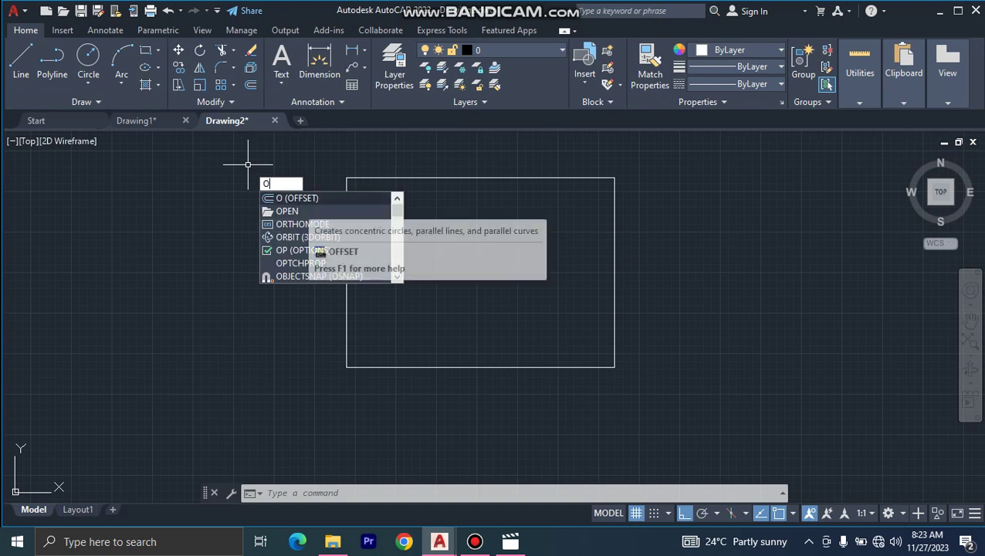
pyautogui.press('Return')
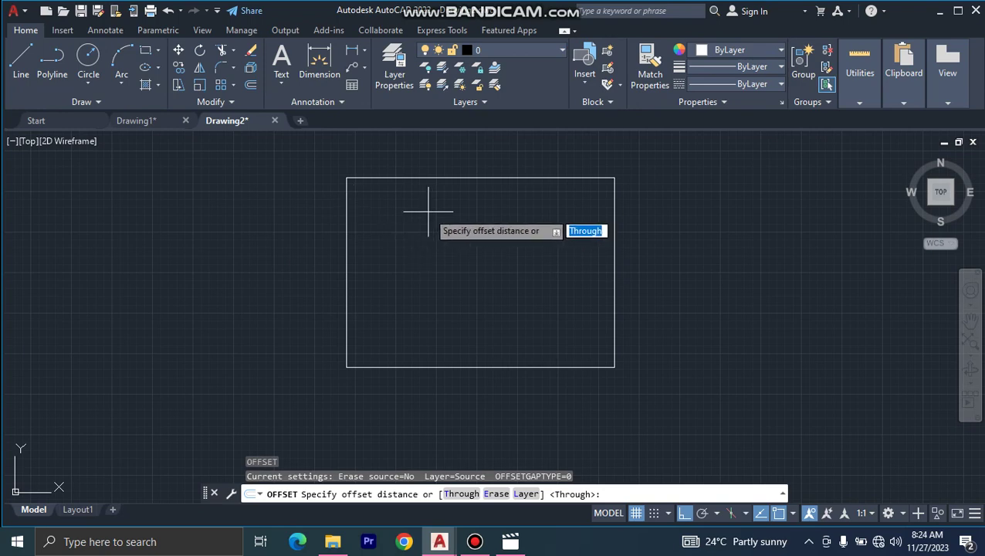
pyautogui.write('0.4')
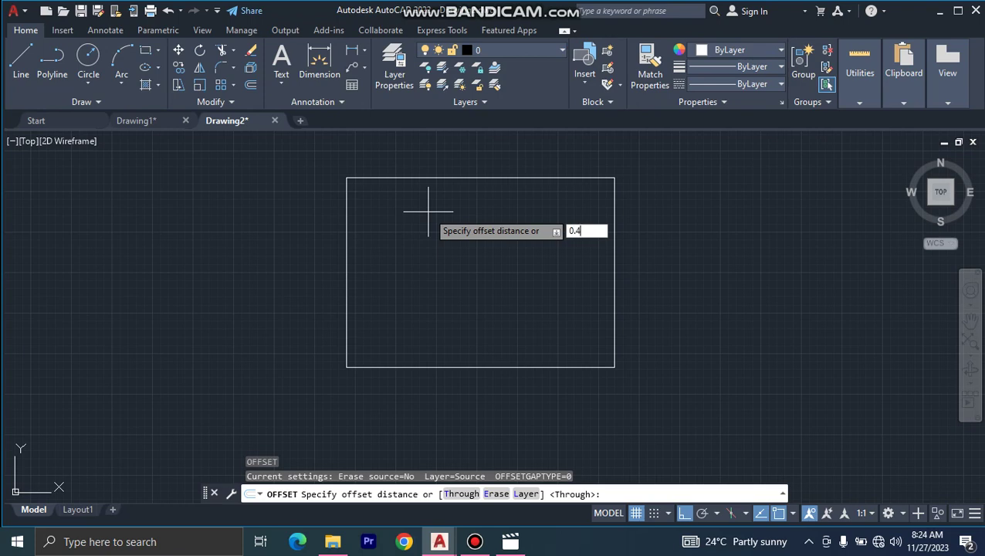
pyautogui.press('Return')
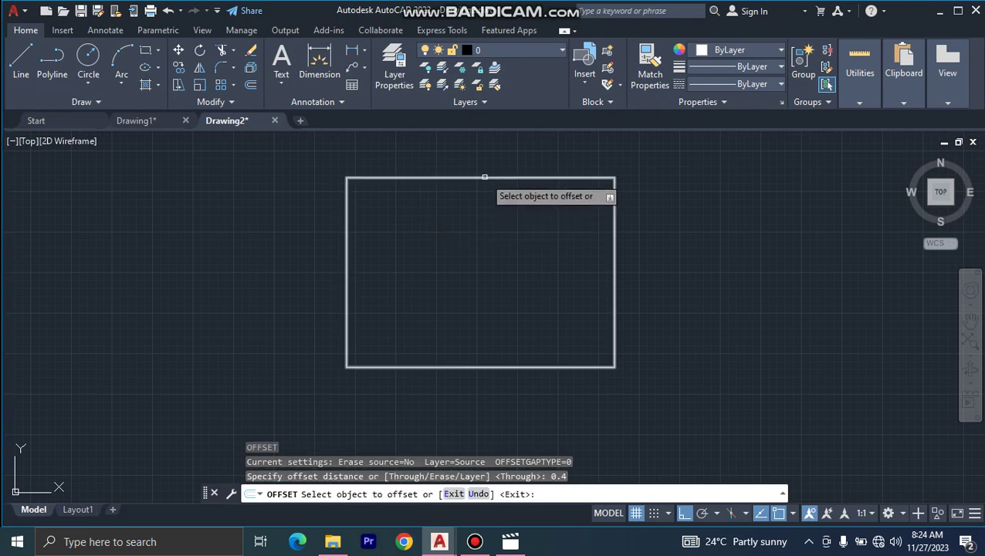
pyautogui.click(486, 180)
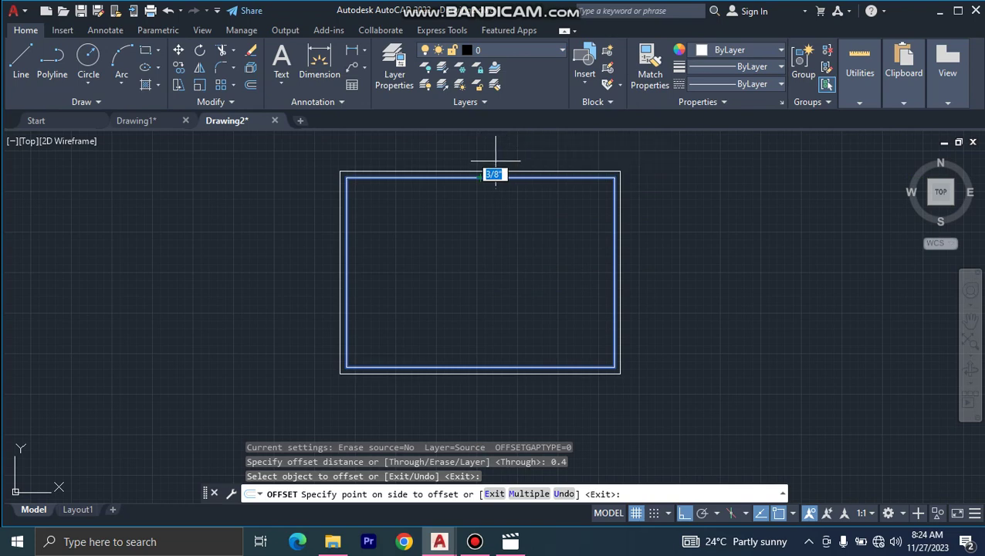
pyautogui.click(479, 282)
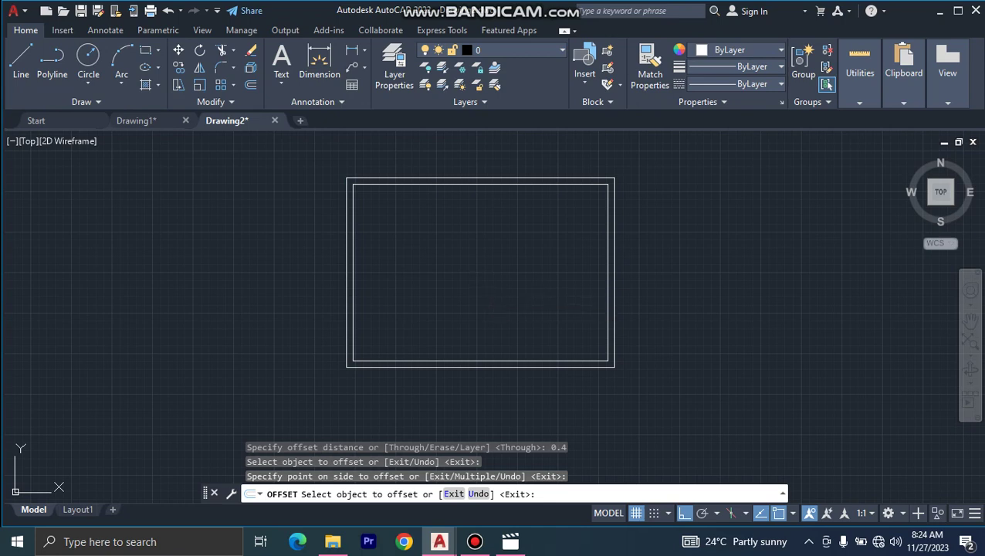
pyautogui.press('Escape')
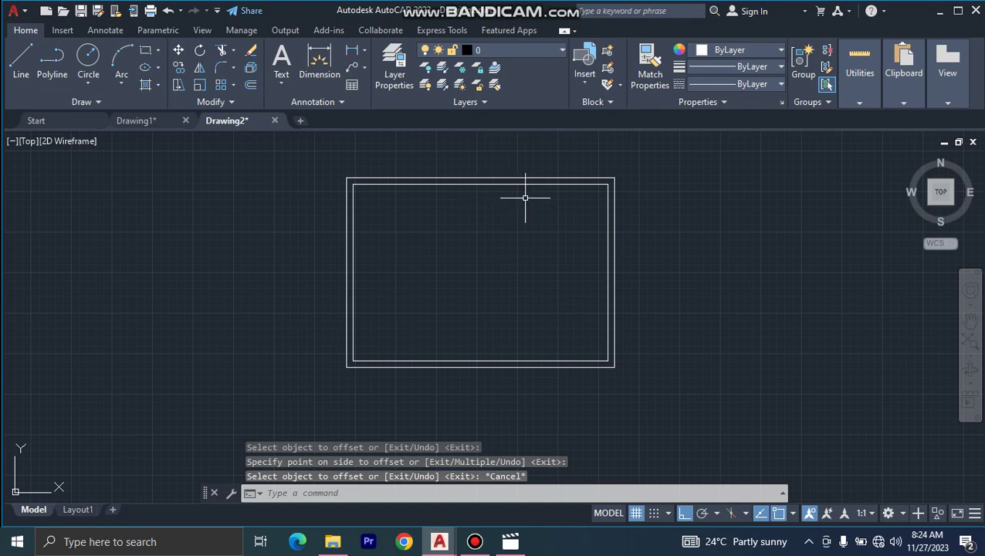
# Select the inner border rectangle and explode it into individual lines
pyautogui.click(553, 356)
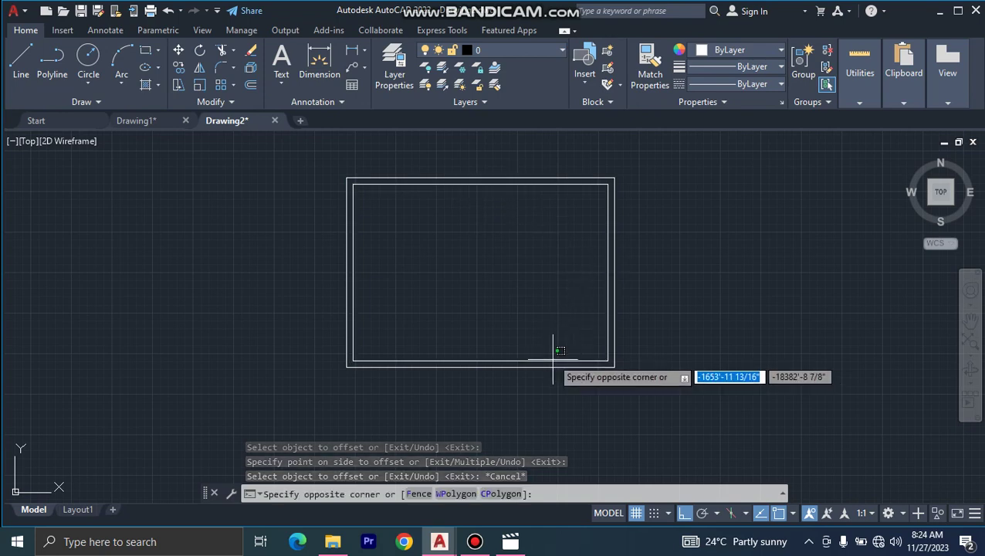
pyautogui.click(553, 359)
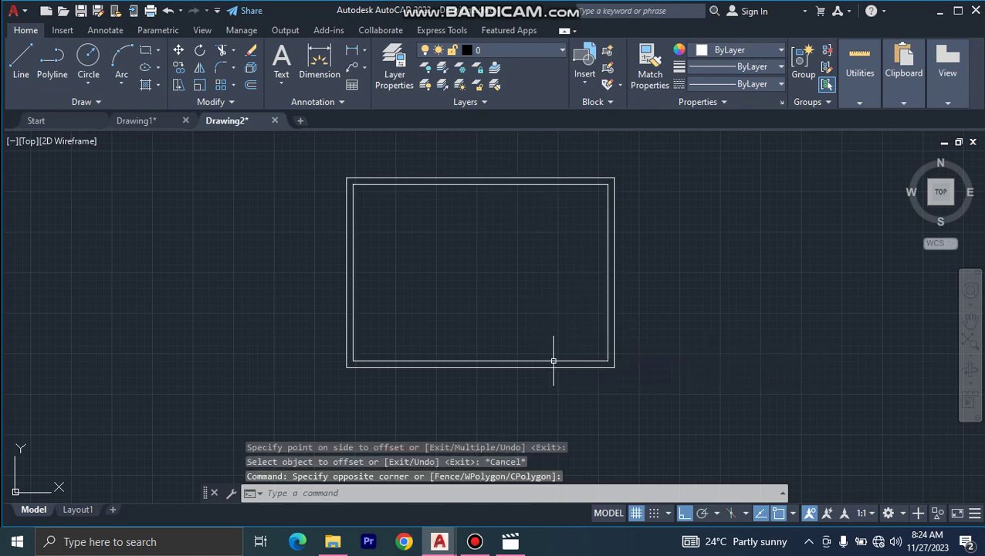
pyautogui.click(553, 360)
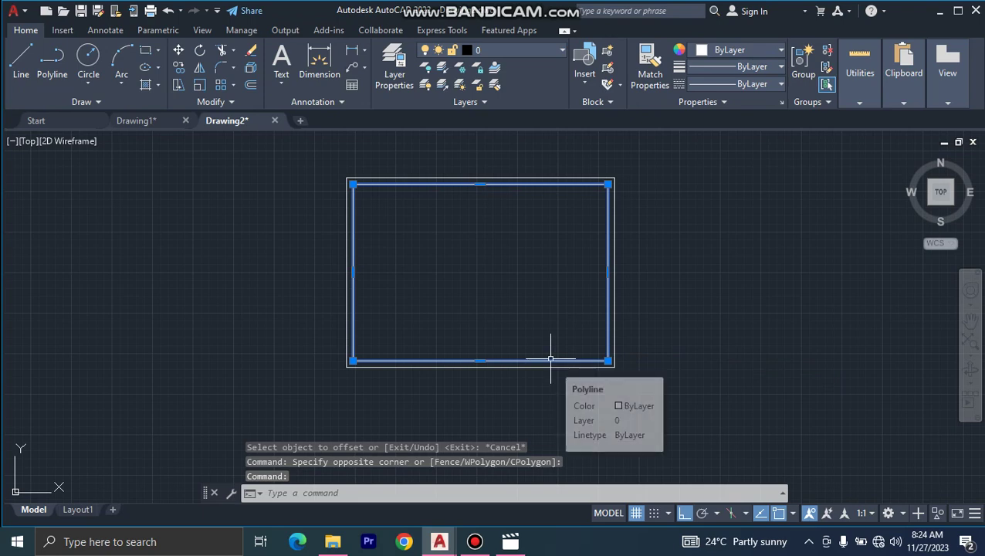
pyautogui.write('E')
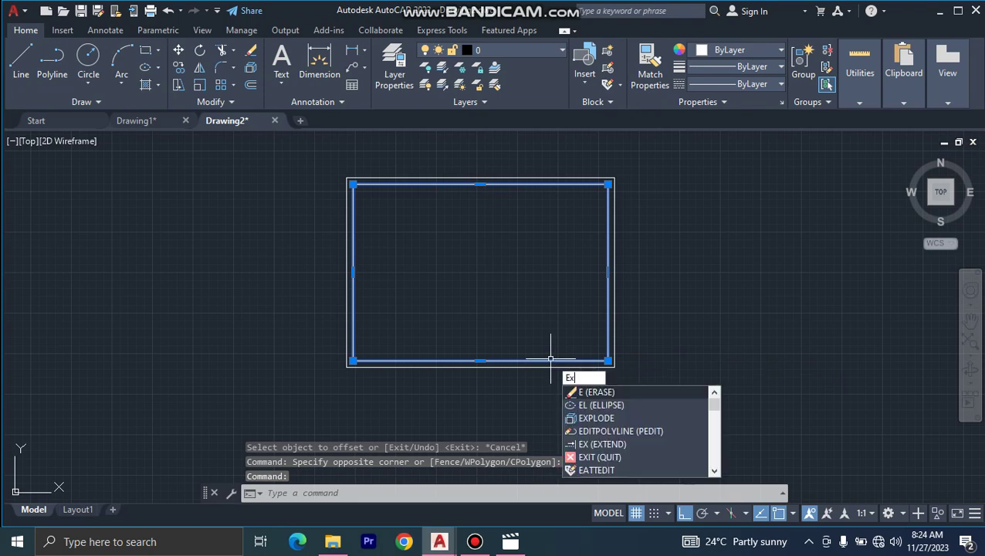
pyautogui.write('X')
pyautogui.press('Down')
pyautogui.press('Down')
pyautogui.press('Down')
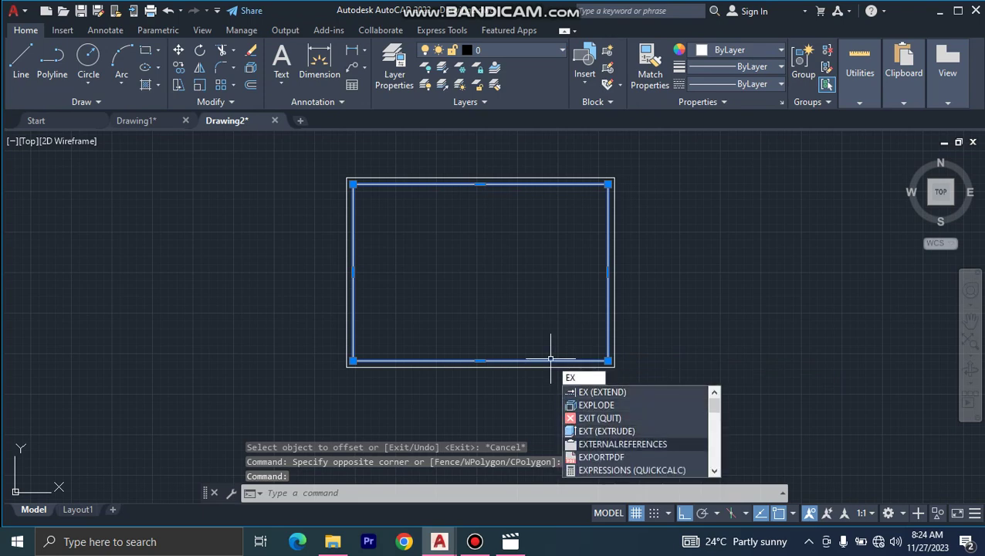
pyautogui.press('Down')
pyautogui.press('Down')
pyautogui.press('Up')
pyautogui.press('Up')
pyautogui.press('Up')
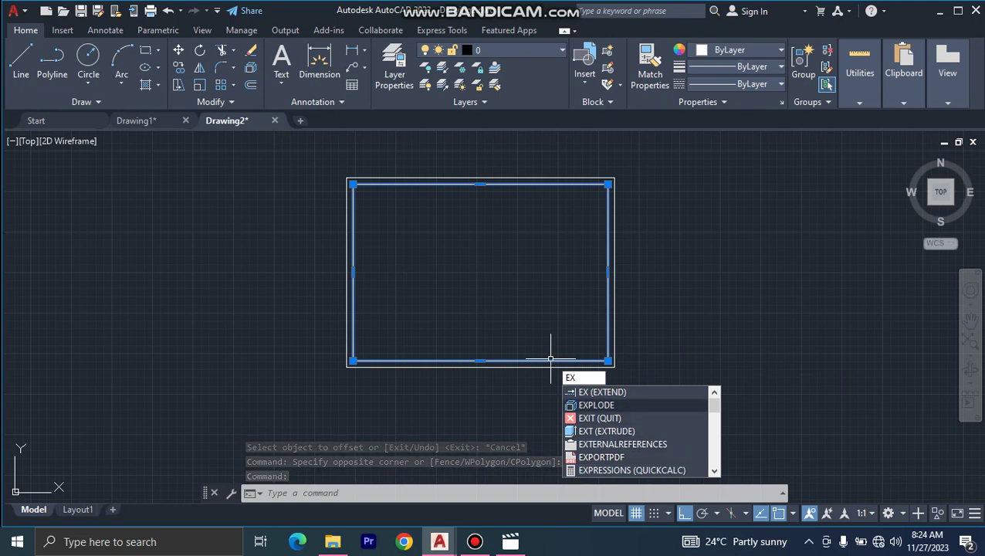
pyautogui.press('Return')
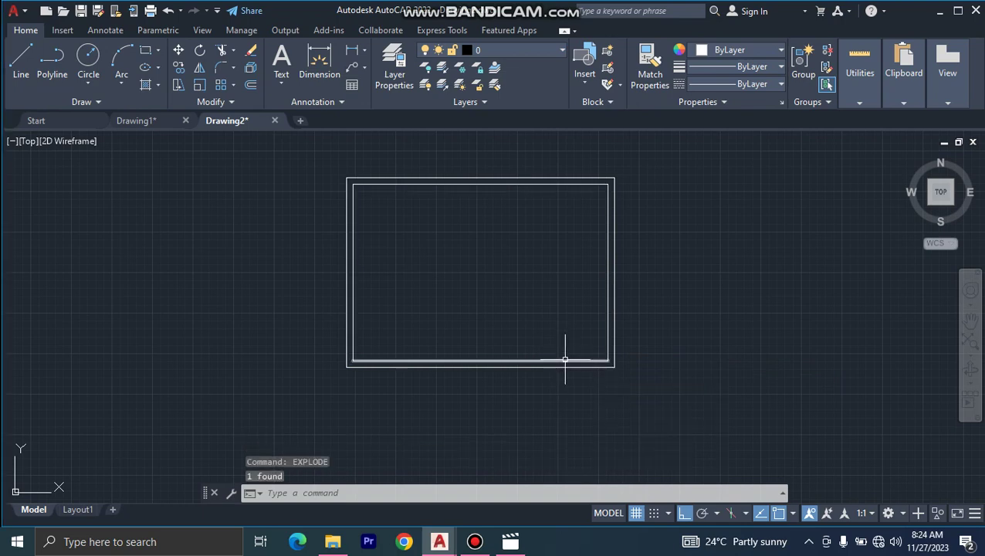
# Pick the bottom and right inner edges to confirm they are now separate lines
pyautogui.click(564, 361)
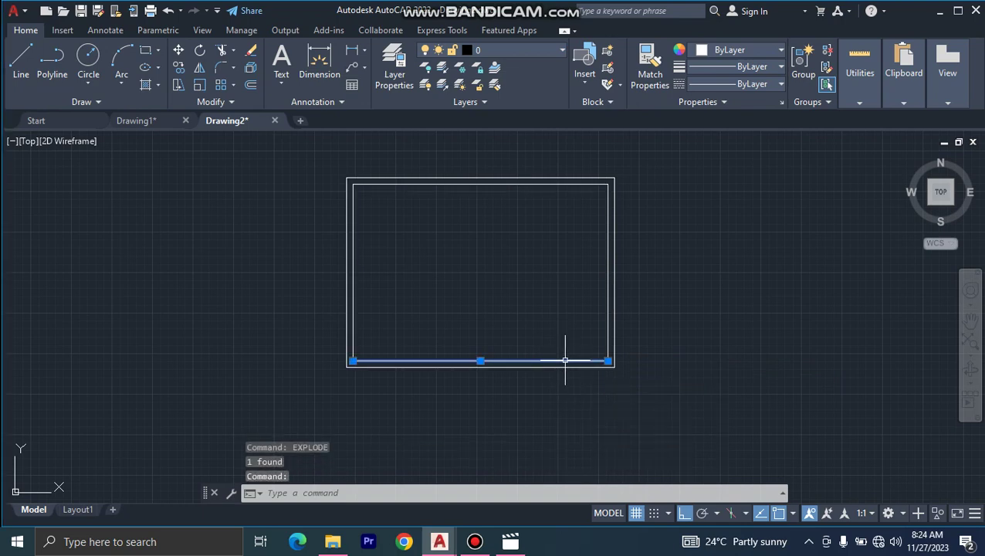
pyautogui.click(608, 325)
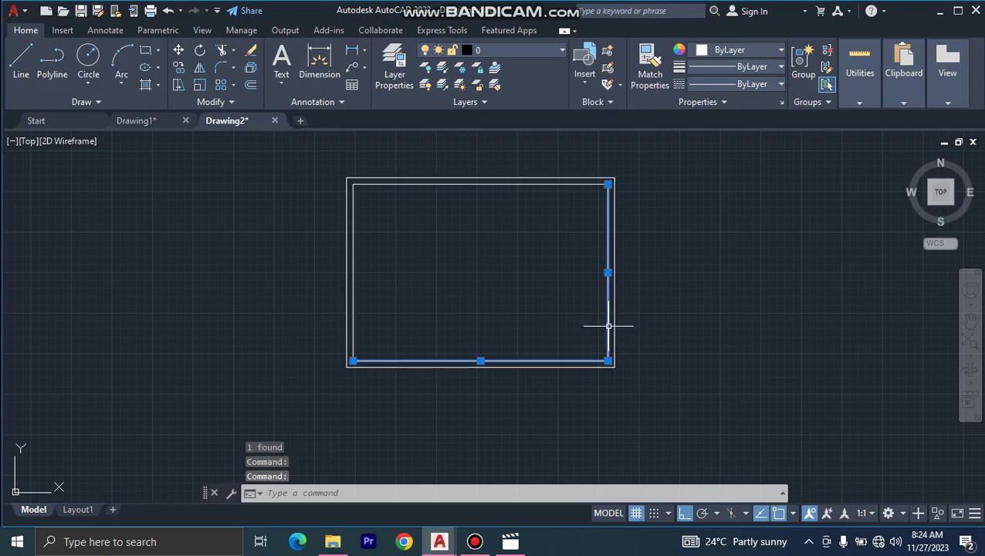
pyautogui.press('Escape')
pyautogui.press('Escape')
pyautogui.click(608, 338)
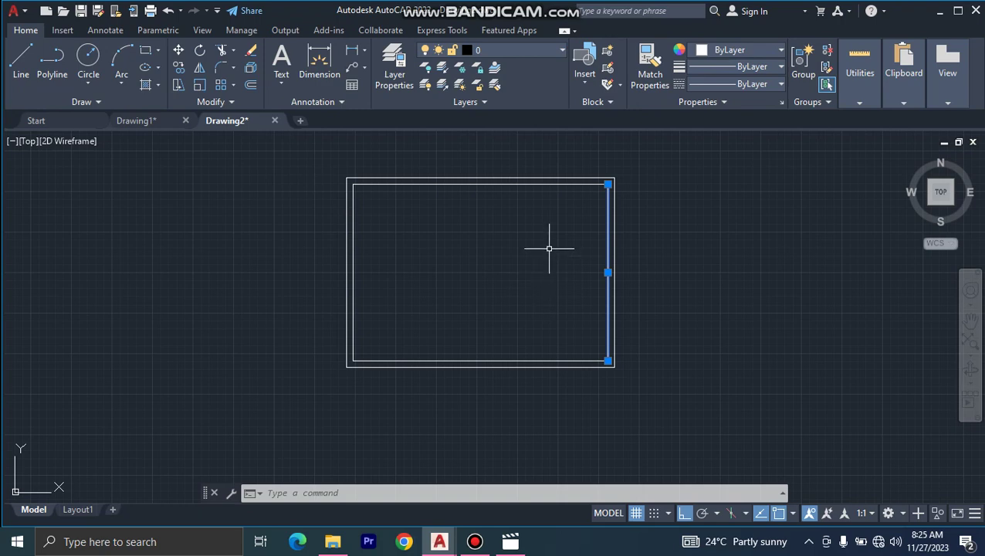
# Offset the right inner line 4.7 to the left and the bottom inner line 1.96 upward
pyautogui.write('o')
pyautogui.press('Return')
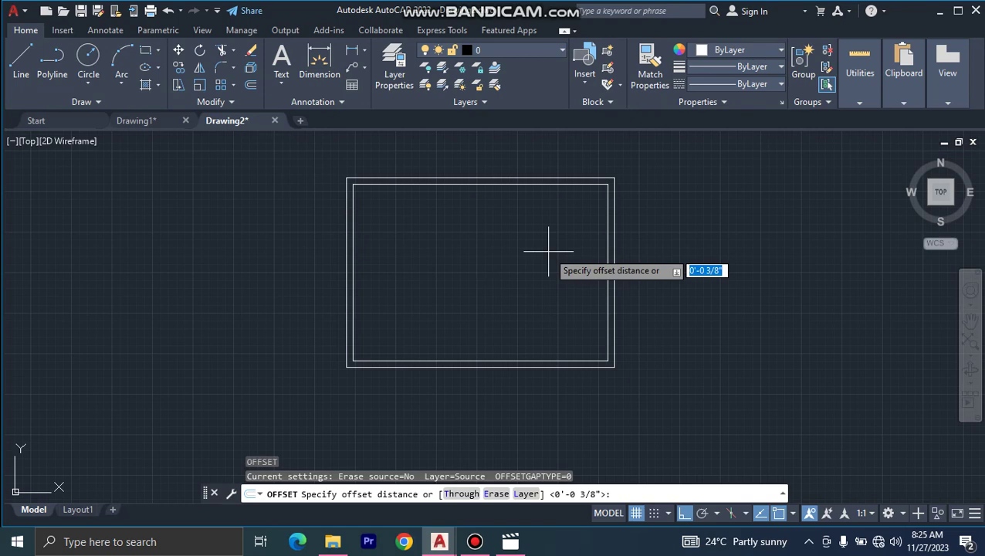
pyautogui.write('4.')
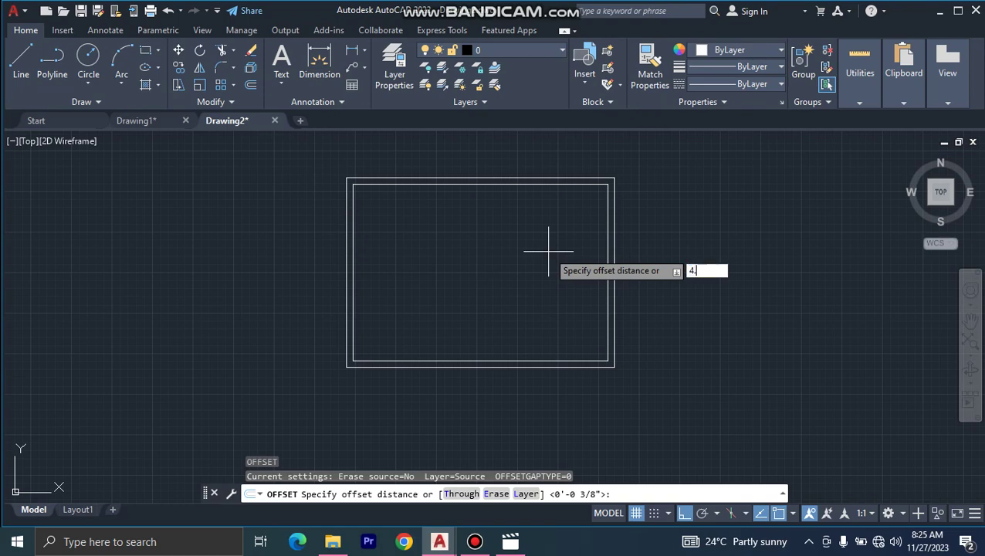
pyautogui.write('7')
pyautogui.press('Return')
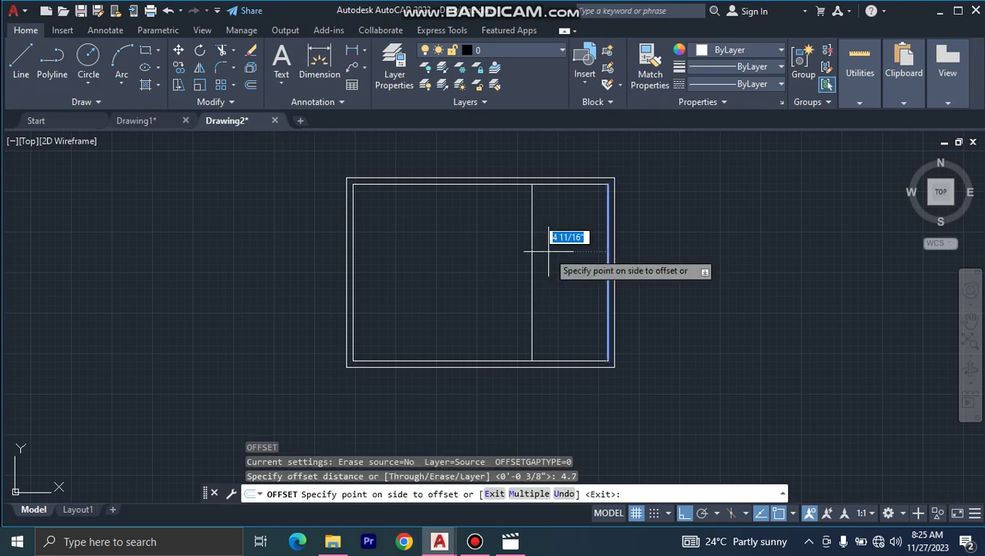
pyautogui.click(462, 265)
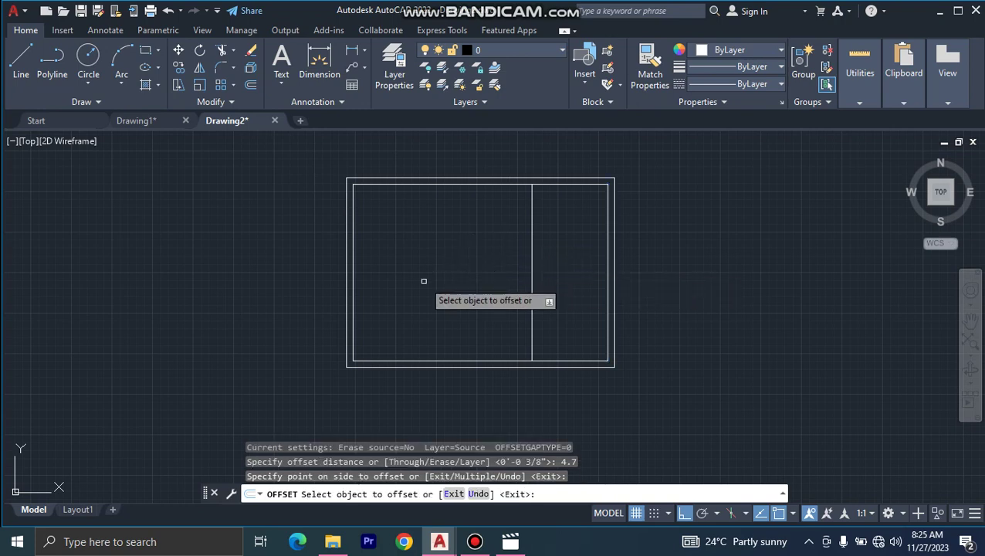
pyautogui.click(489, 359)
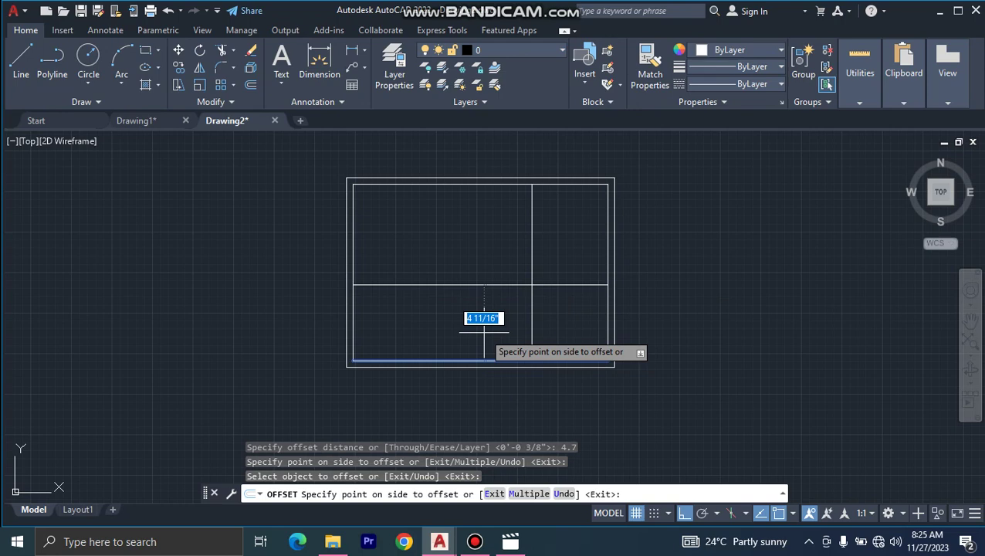
pyautogui.write('1.96')
pyautogui.press('Return')
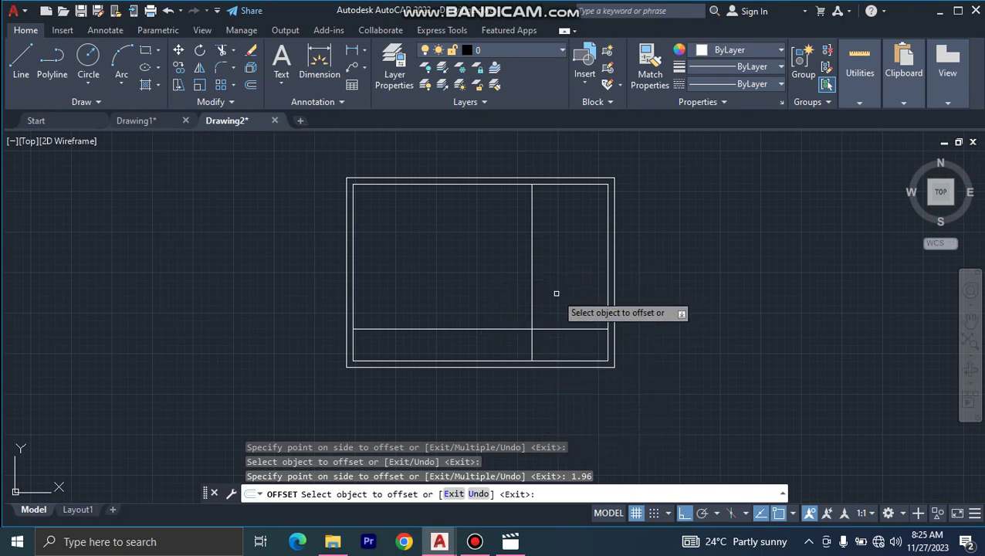
pyautogui.press('Escape')
pyautogui.press('Escape')
pyautogui.press('Escape')
pyautogui.press('Escape')
# Trim the vertical line above the horizontal and the horizontal line left of the vertical
pyautogui.write('T')
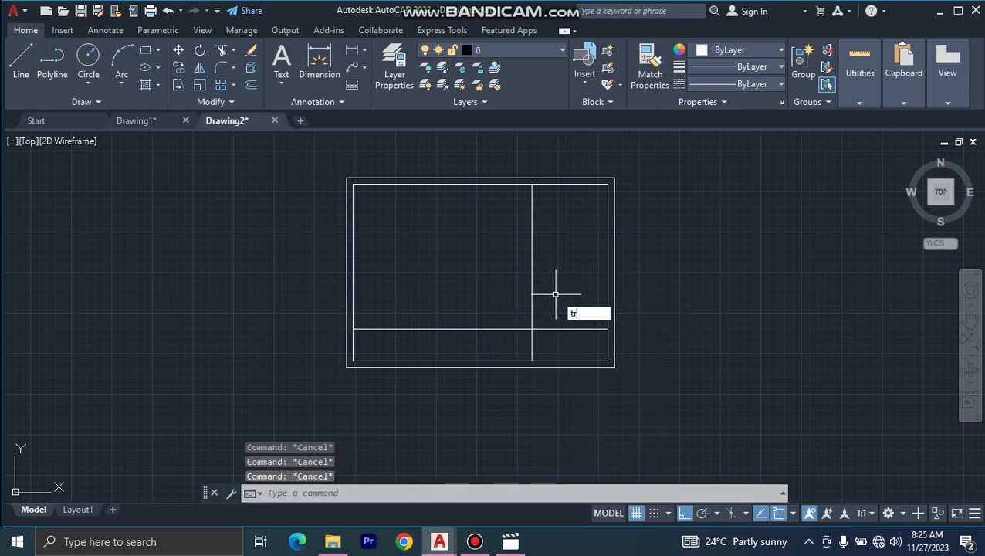
pyautogui.write('R')
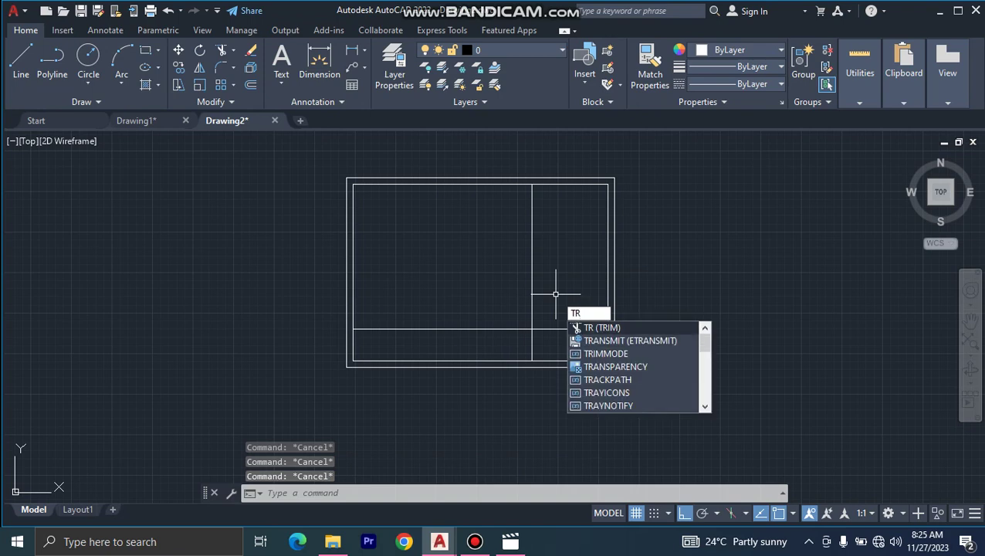
pyautogui.press('Return')
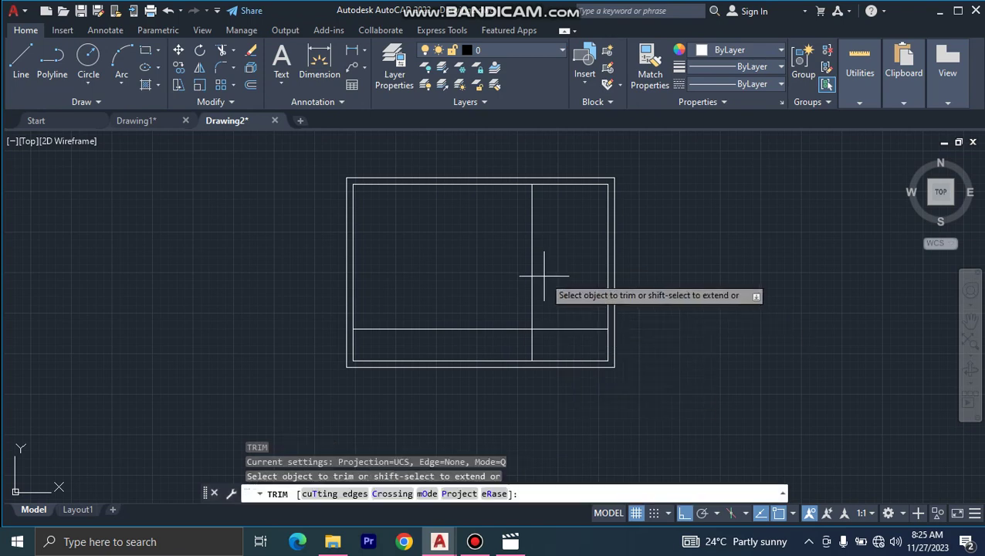
pyautogui.moveTo(543, 275); pyautogui.dragTo(479, 323)
pyautogui.click(478, 328)
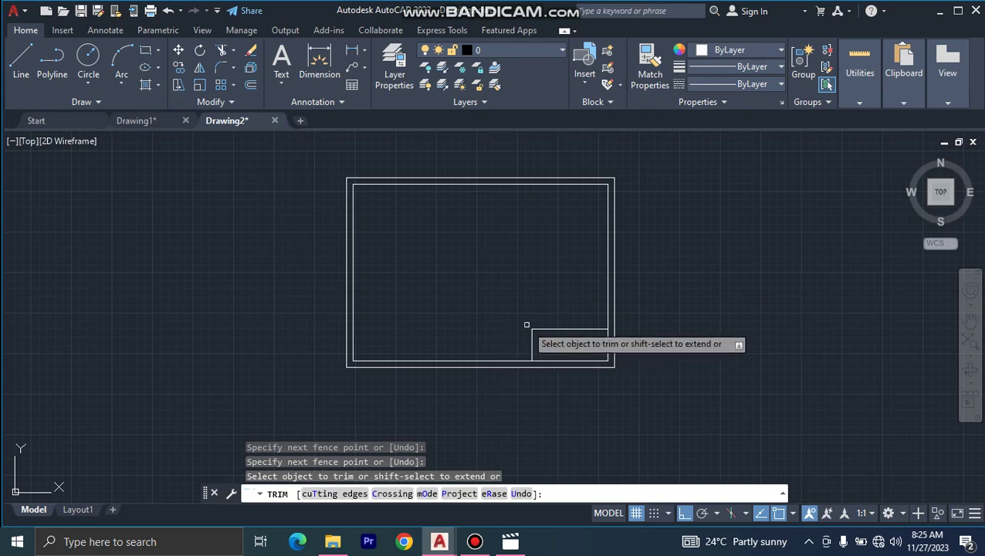
pyautogui.scroll(4, 532, 320)
pyautogui.press('Escape')
pyautogui.moveTo(547, 330); pyautogui.dragTo(528, 321, button='middle')
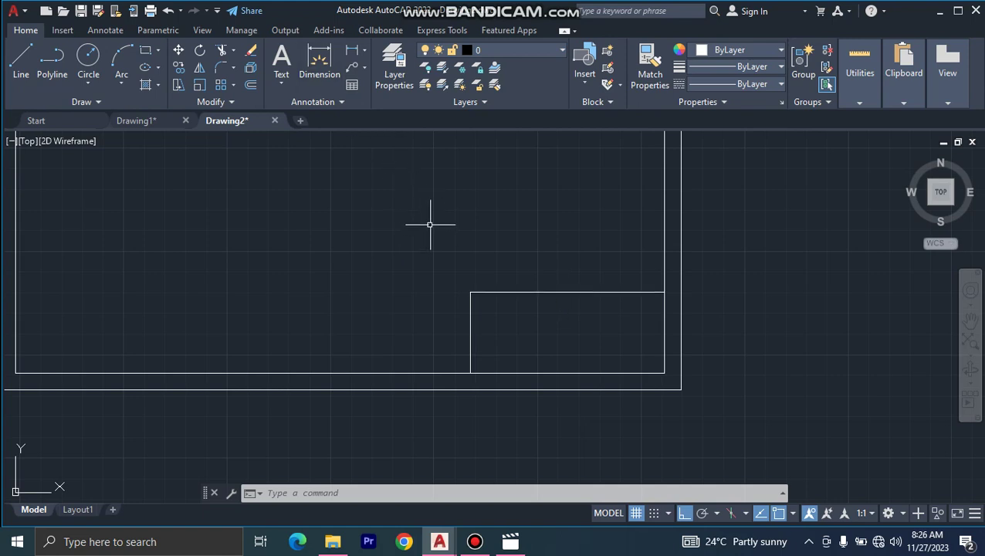
# Offset the title block's top line downward four times at 0.3 spacing to form rows
pyautogui.write('O')
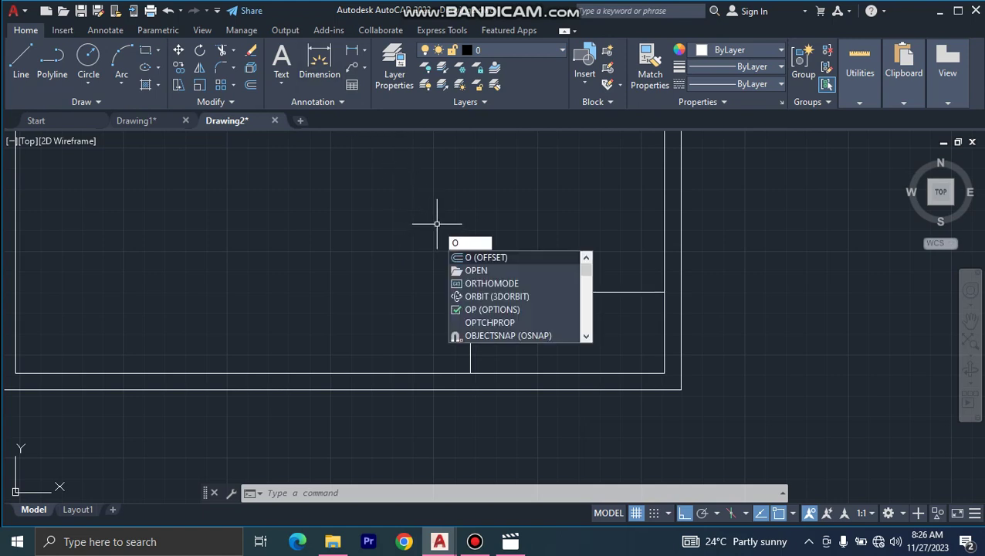
pyautogui.press('Return')
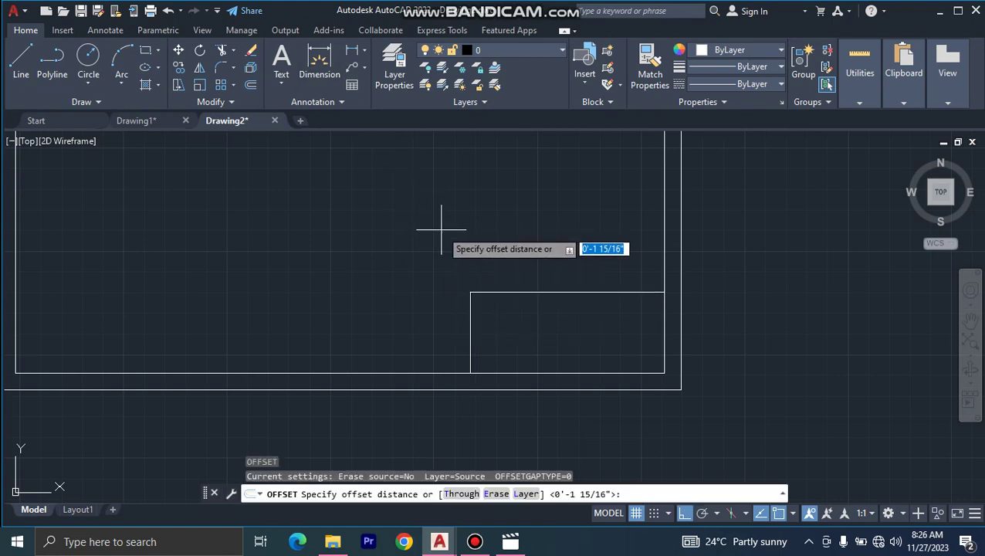
pyautogui.write('0.3')
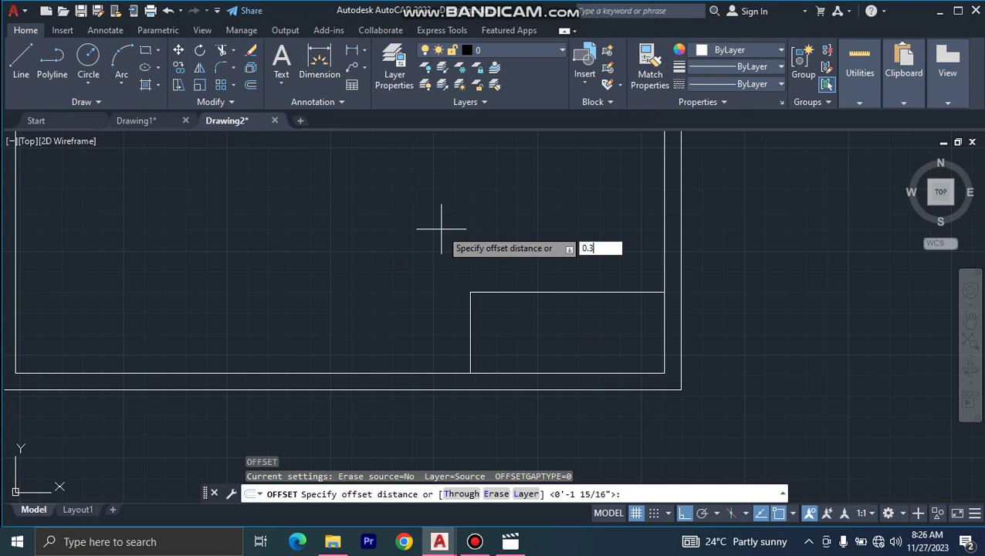
pyautogui.press('Return')
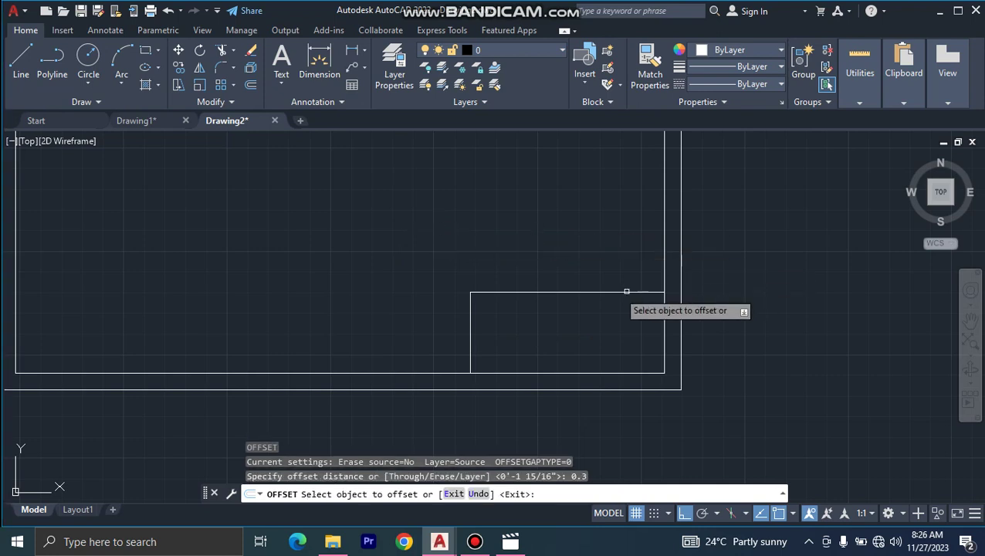
pyautogui.click(557, 292)
pyautogui.click(560, 308)
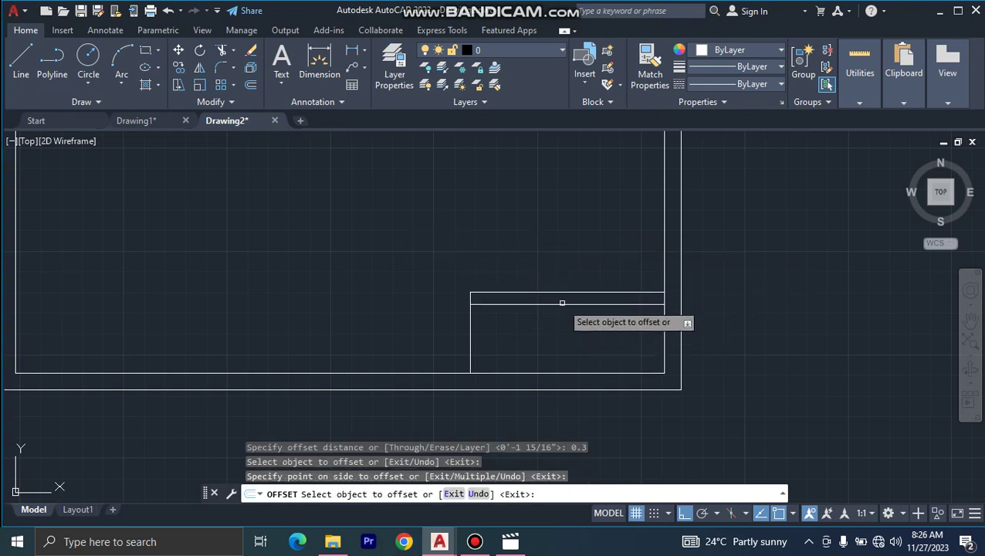
pyautogui.click(560, 305)
pyautogui.click(563, 325)
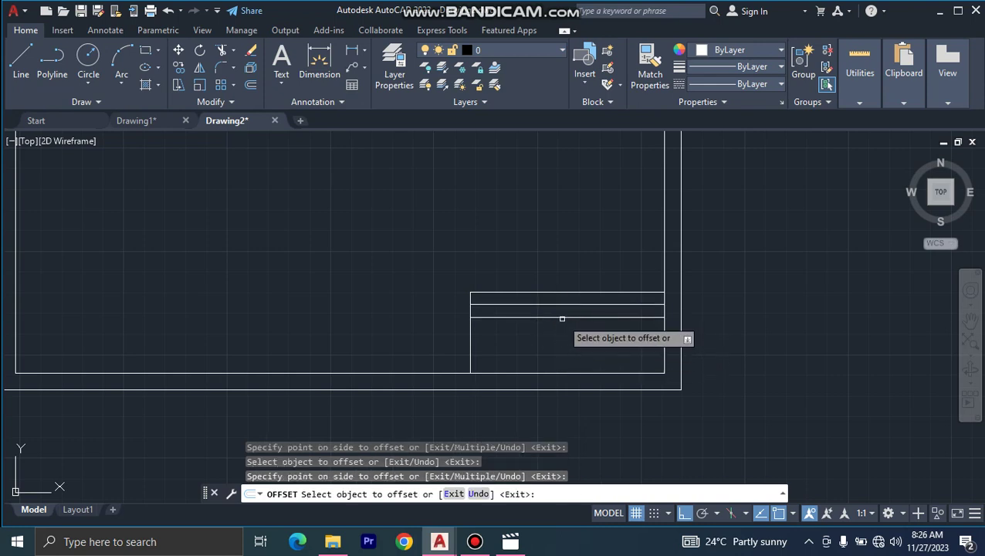
pyautogui.click(562, 317)
pyautogui.click(565, 343)
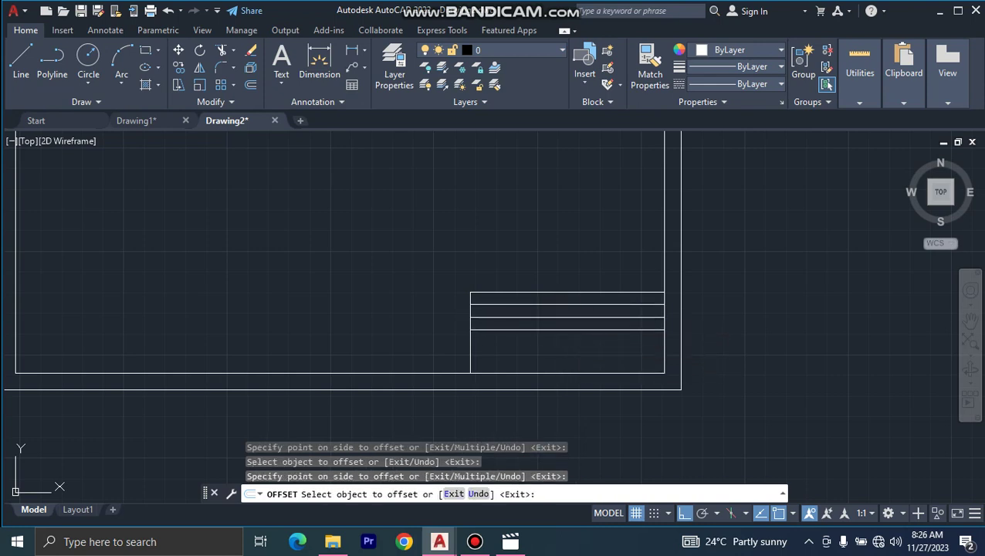
pyautogui.click(567, 328)
pyautogui.click(564, 369)
pyautogui.press('Escape')
pyautogui.press('Escape')
pyautogui.press('Escape')
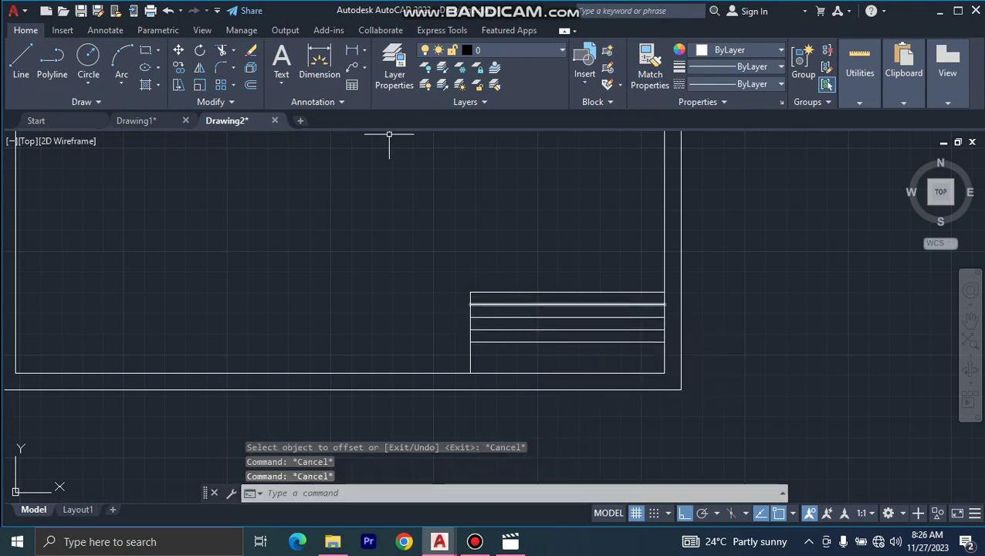
pyautogui.click(316, 101)
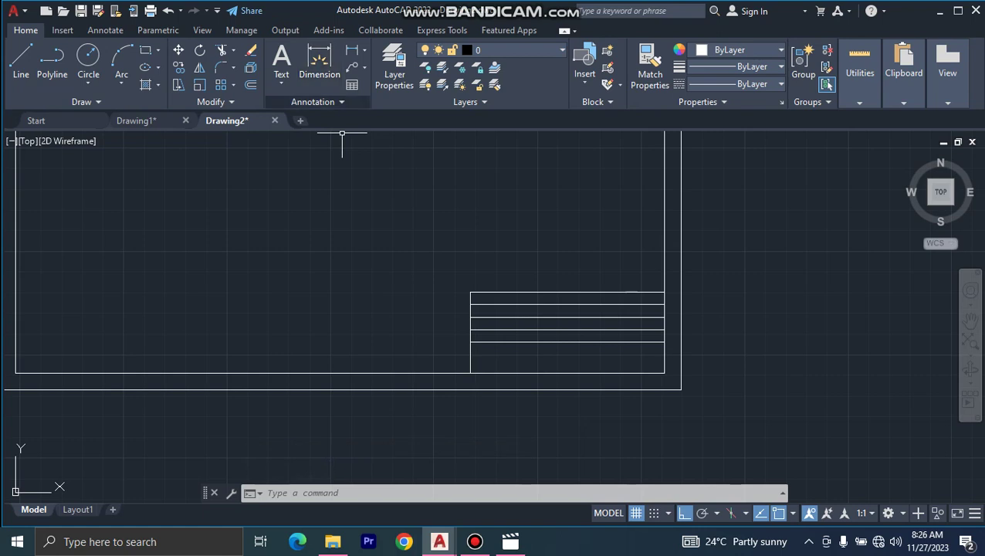
pyautogui.click(317, 101)
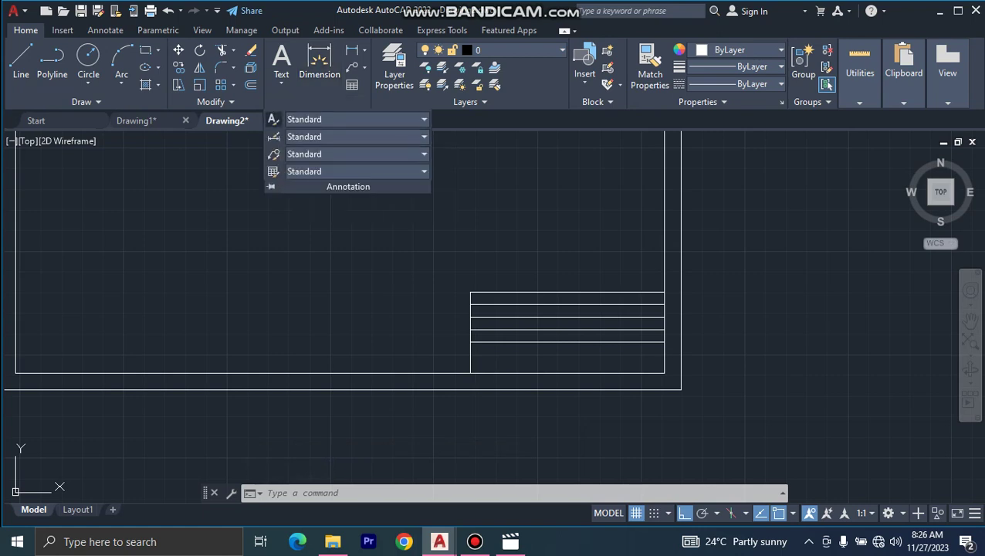
# Change the Standard text style height to 0.3, displayed as 0'-0 5/16"
pyautogui.click(273, 119)
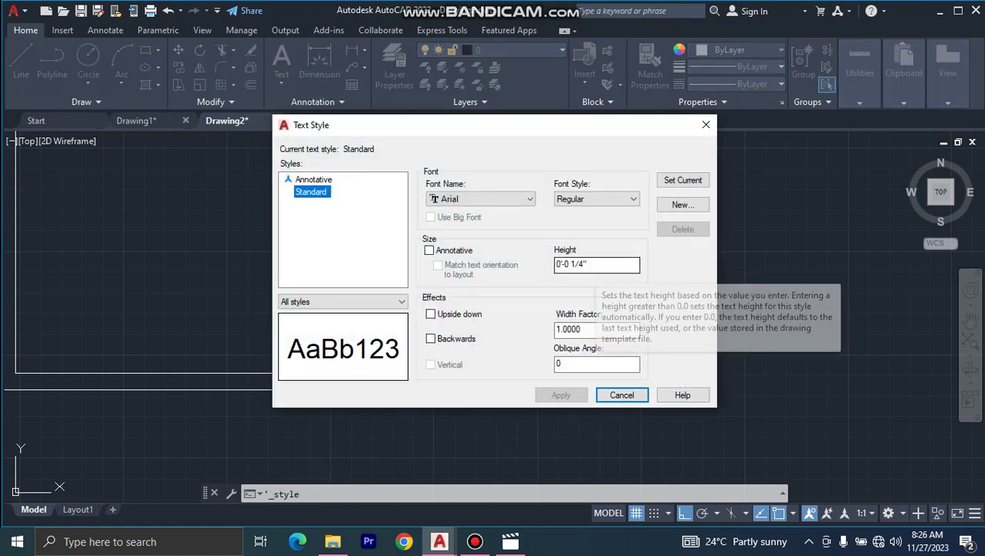
pyautogui.moveTo(588, 264); pyautogui.dragTo(555, 264)
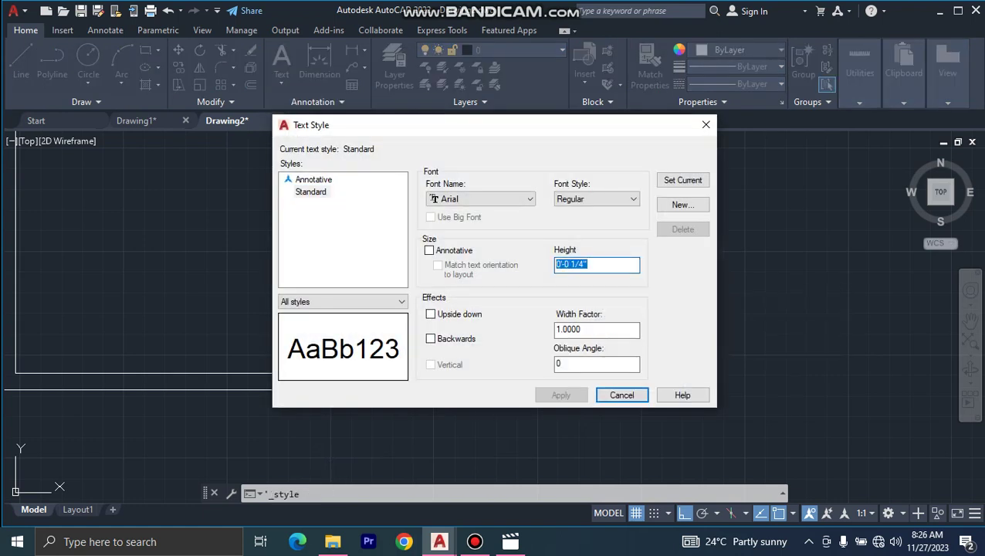
pyautogui.press('BackSpace')
pyautogui.write('0.3')
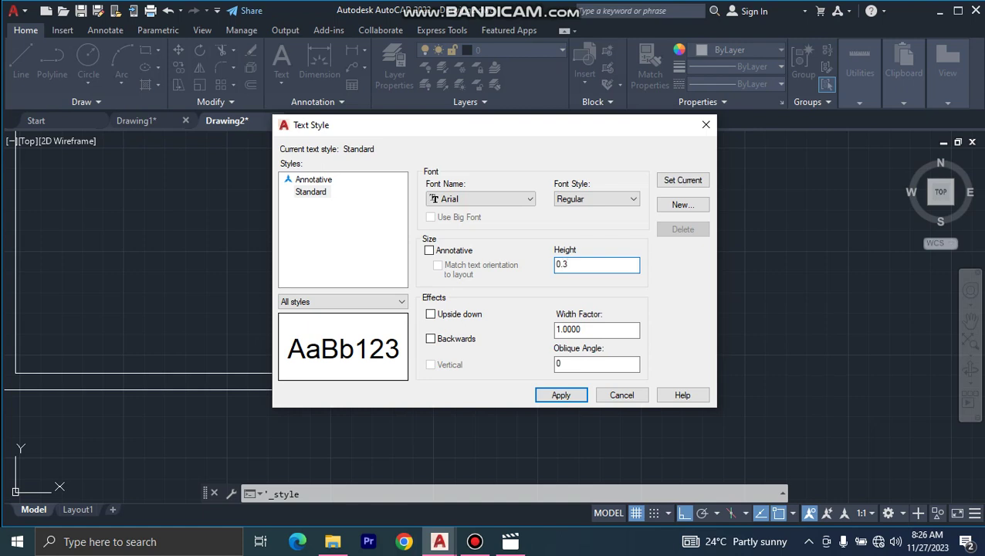
pyautogui.press('Return')
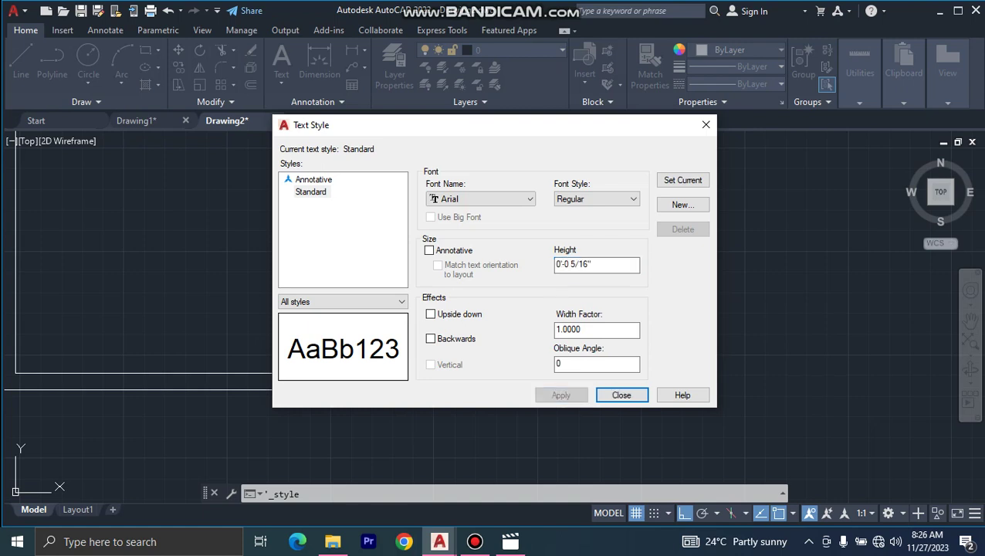
# Close the Text Style dialog and box out the title block's top row for multiline text
pyautogui.click(621, 395)
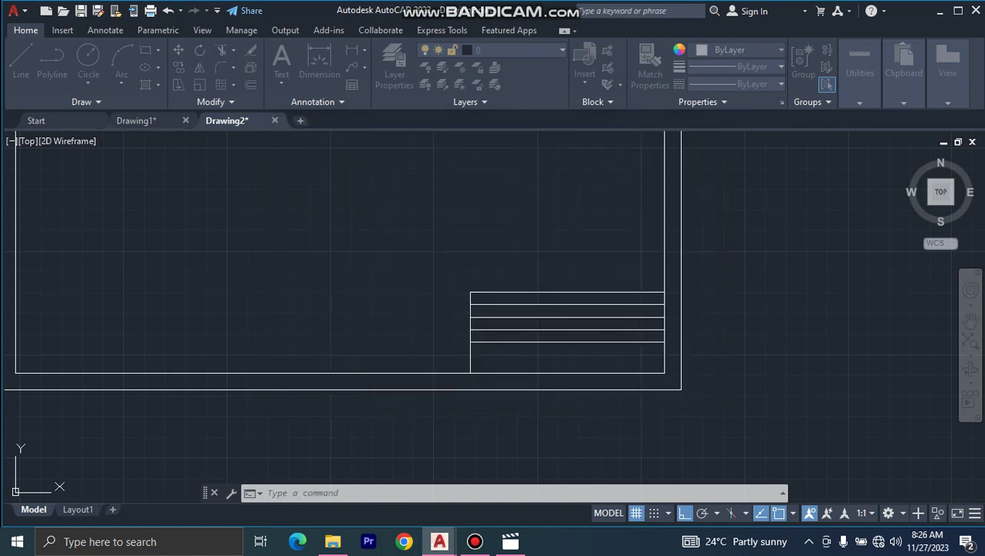
pyautogui.click(281, 62)
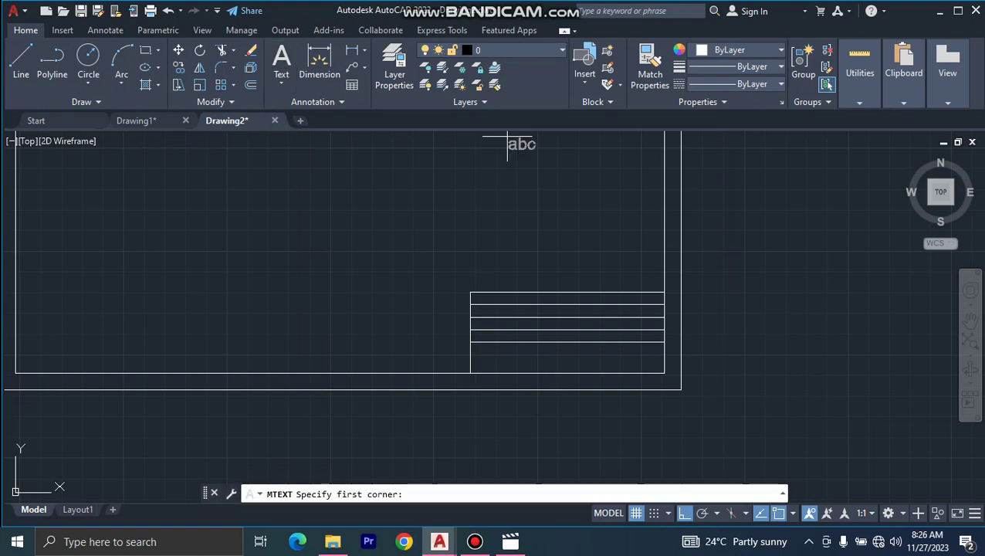
pyautogui.click(470, 293)
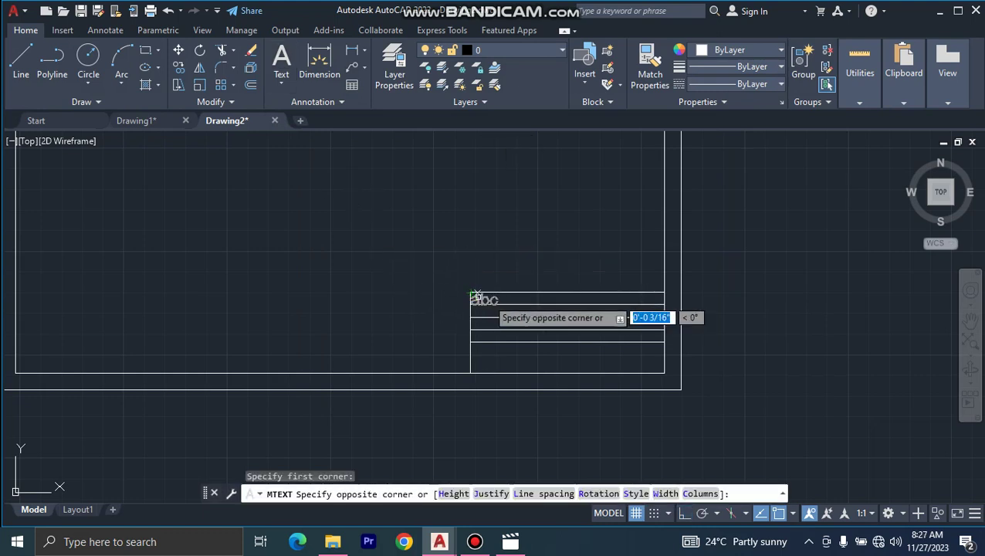
pyautogui.click(664, 304)
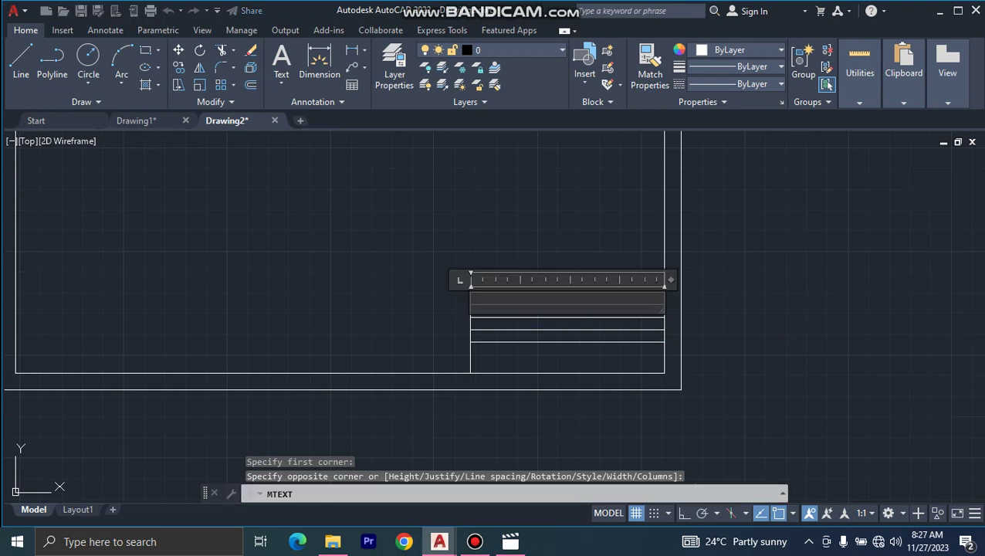
pyautogui.press('Escape')
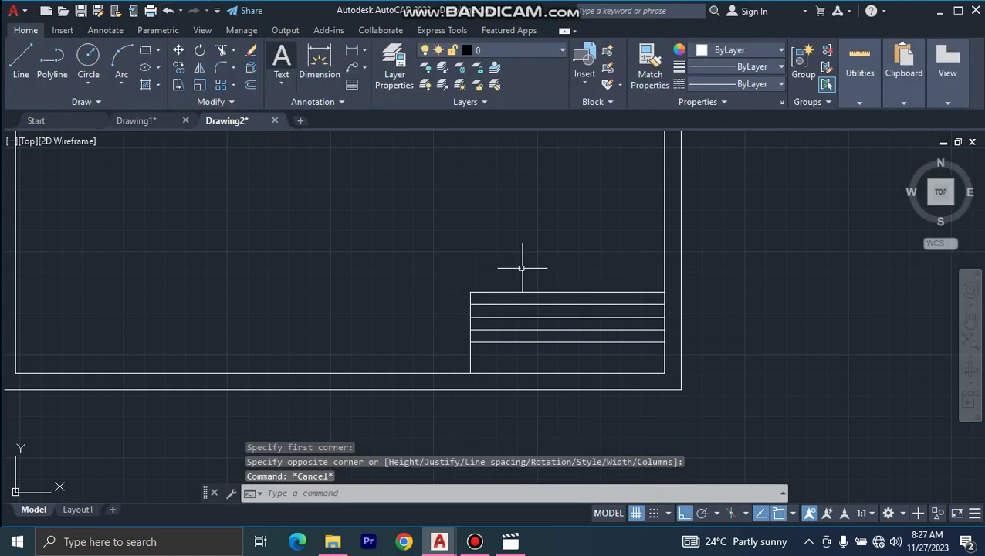
pyautogui.press('Return')
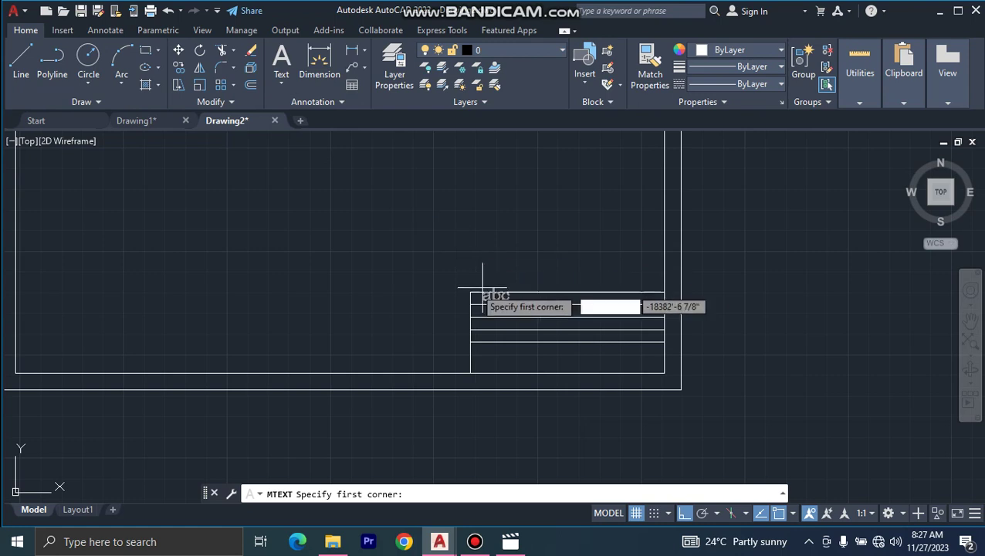
pyautogui.click(470, 293)
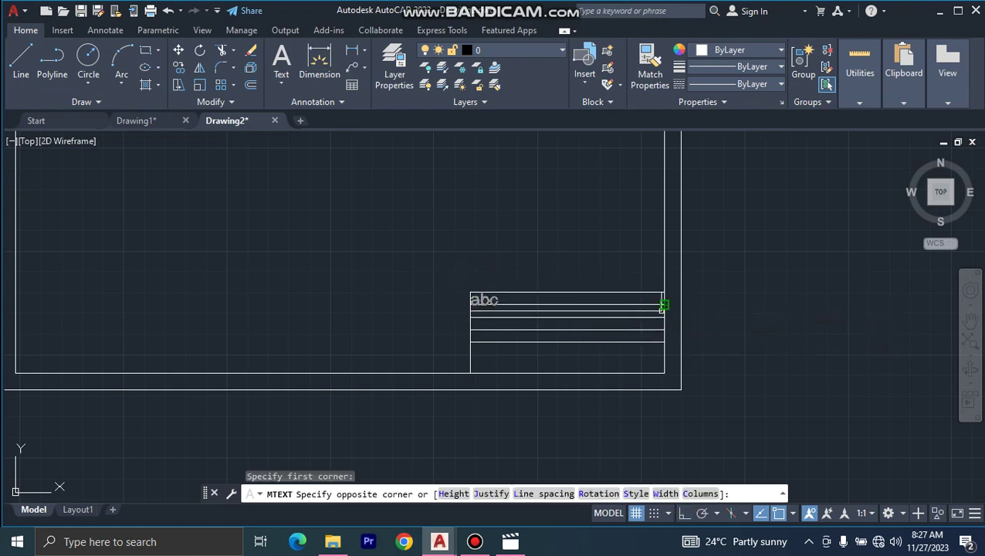
pyautogui.click(662, 305)
pyautogui.press('Escape')
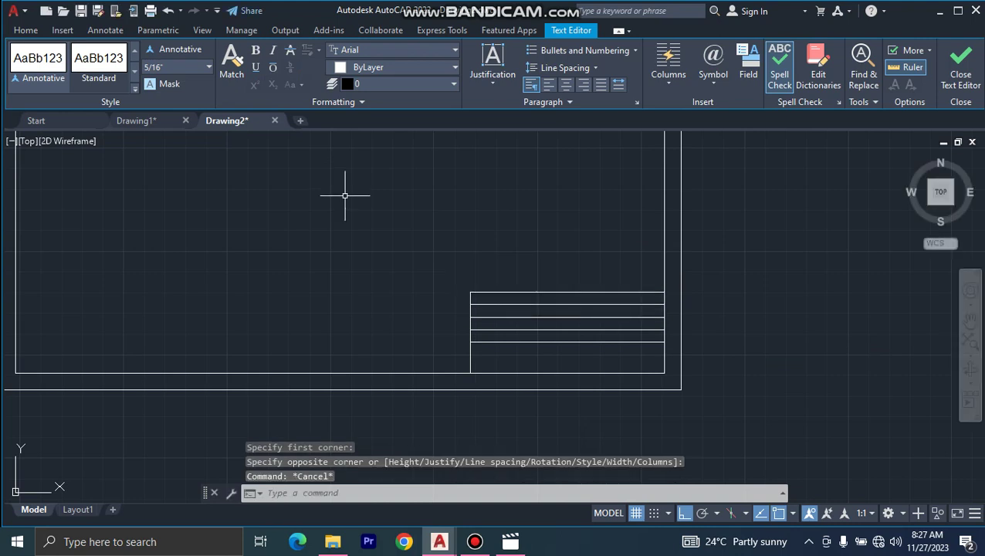
pyautogui.press('Return')
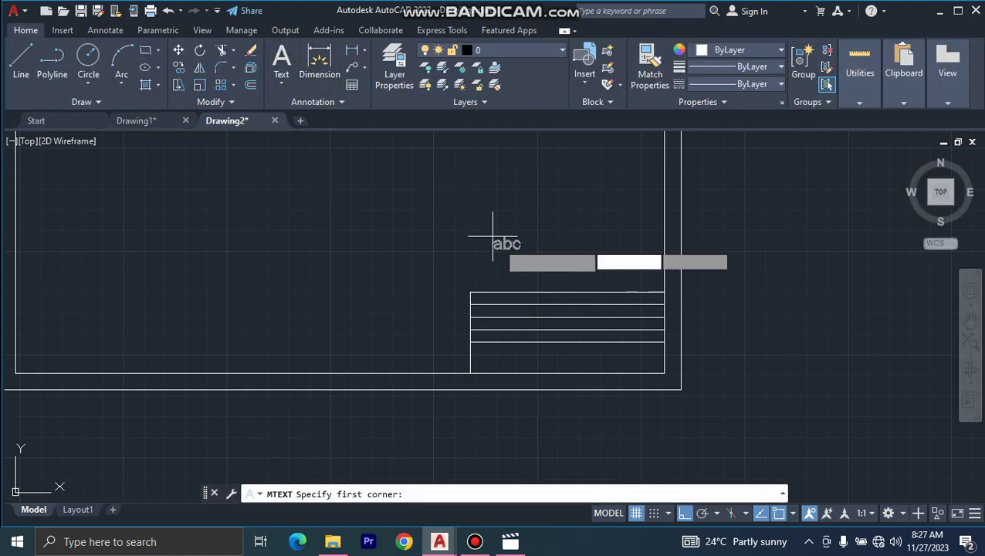
# Type 'Official mark' followed by the owner's name in the top-row text box
pyautogui.click(469, 292)
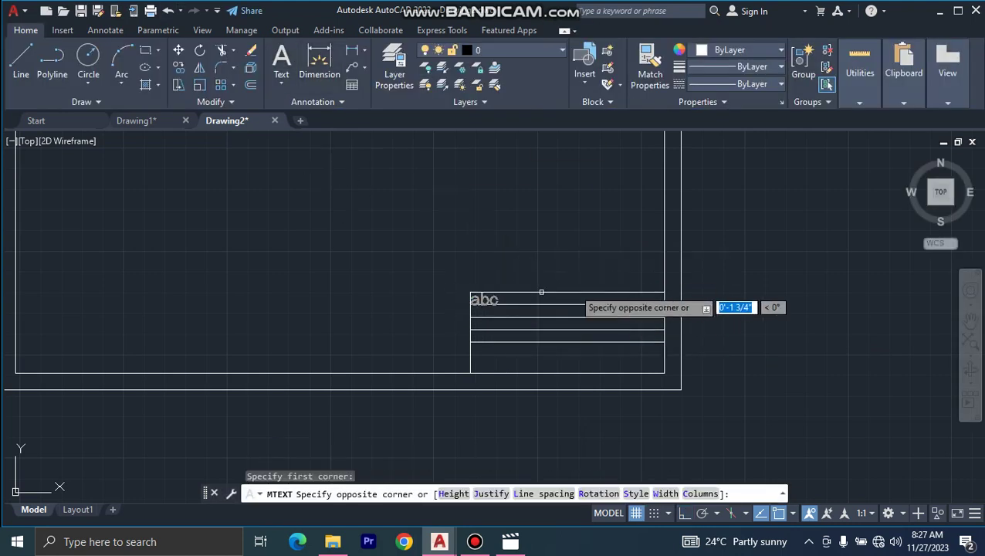
pyautogui.click(664, 317)
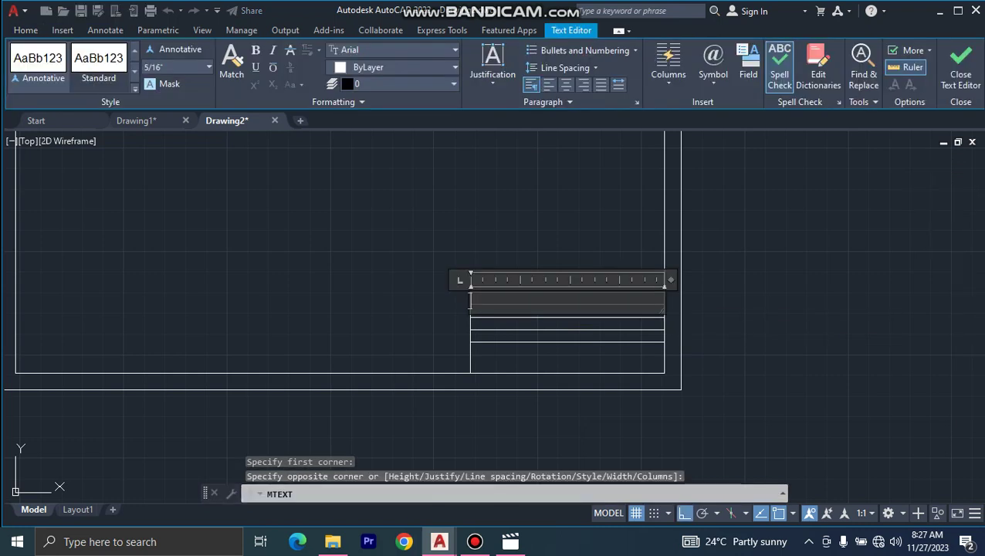
pyautogui.write('Off')
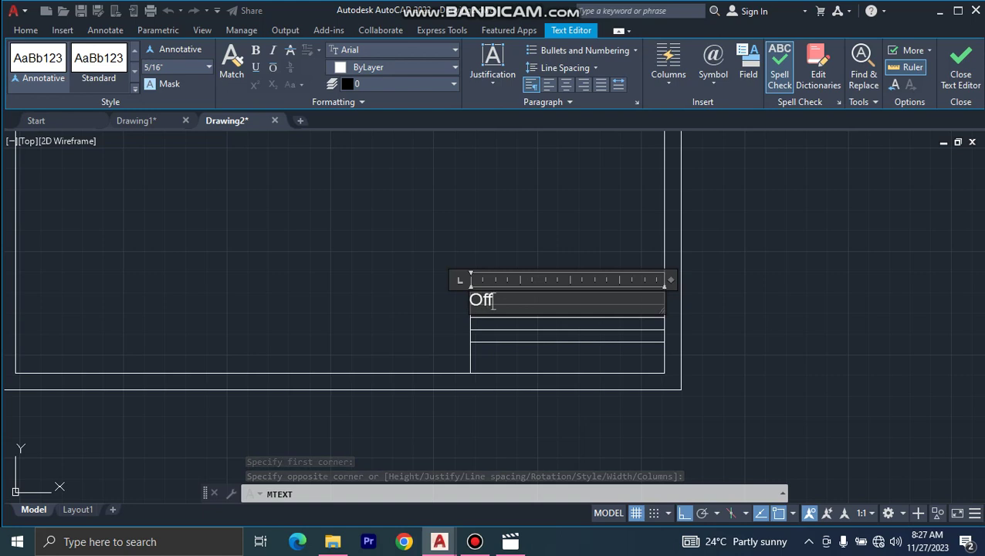
pyautogui.write('icial mark mungai')
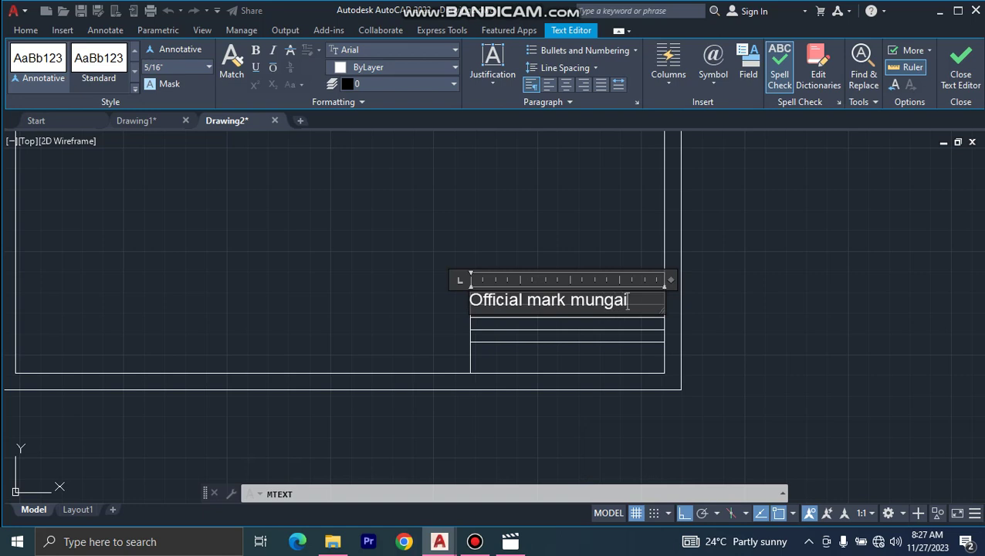
pyautogui.click(549, 209)
pyautogui.scroll(4, 592, 317)
pyautogui.scroll(3, 493, 283)
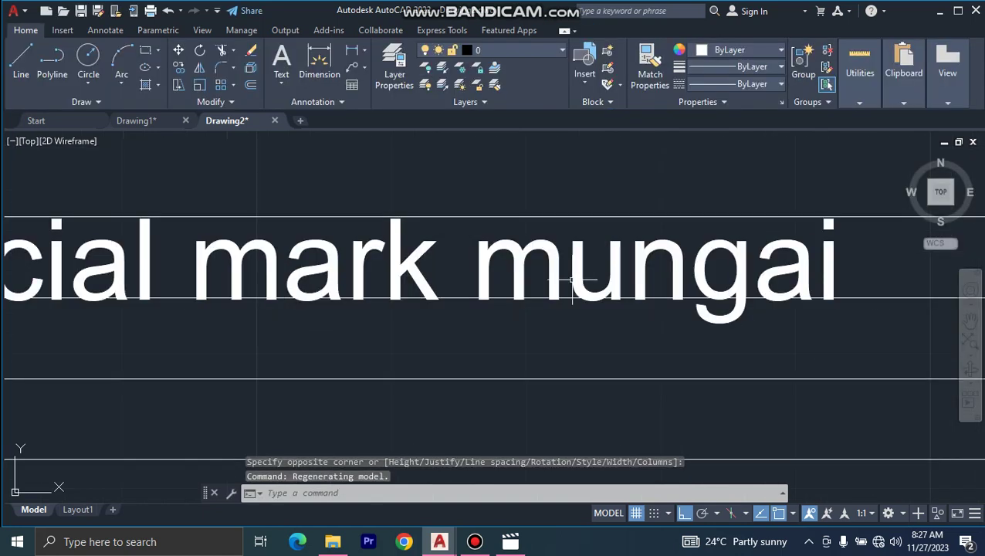
pyautogui.scroll(-3, 471, 297)
pyautogui.scroll(-2, 471, 297)
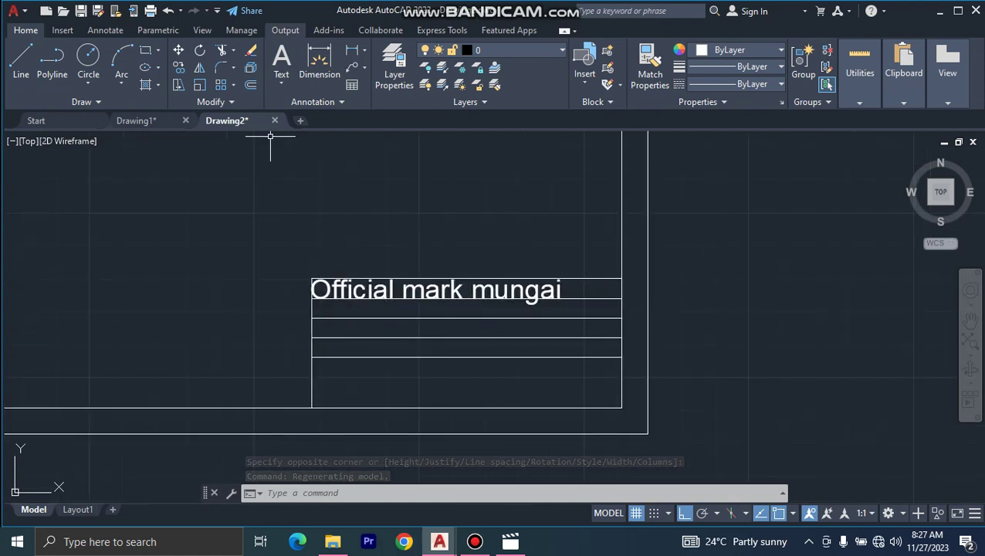
# Box the title block's second row and type the institution name 'Nachu Technical'
pyautogui.click(281, 61)
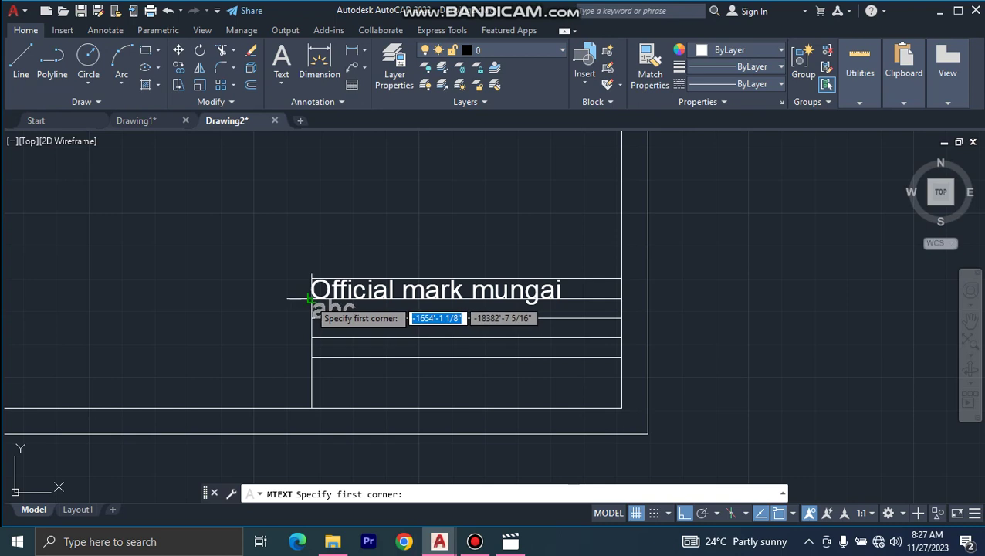
pyautogui.scroll(5, 308, 299)
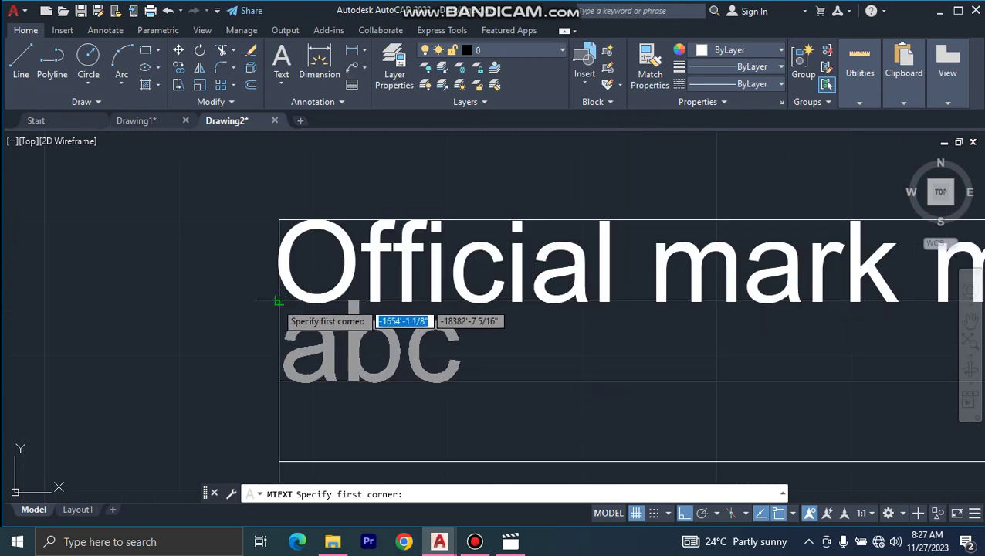
pyautogui.click(308, 299)
pyautogui.scroll(-3, 444, 322)
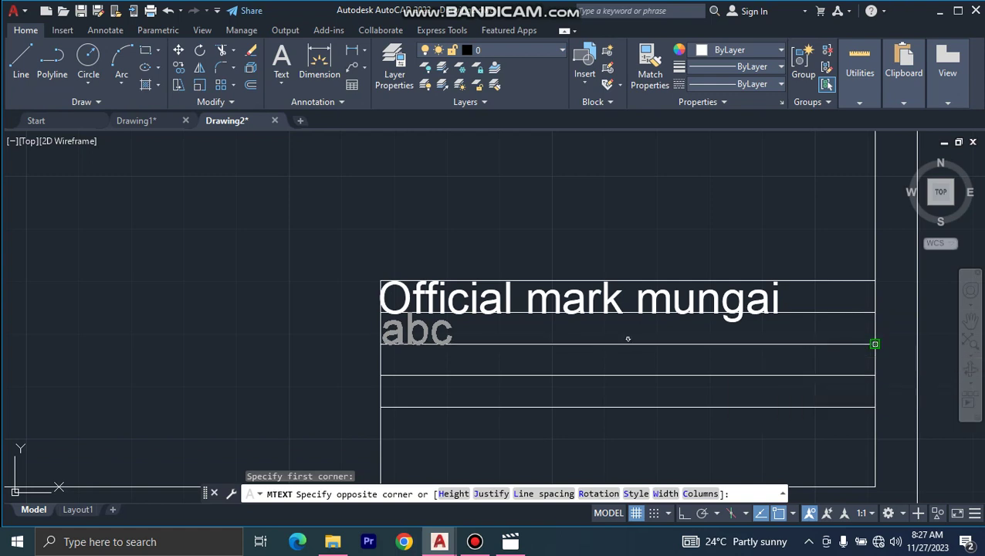
pyautogui.click(874, 343)
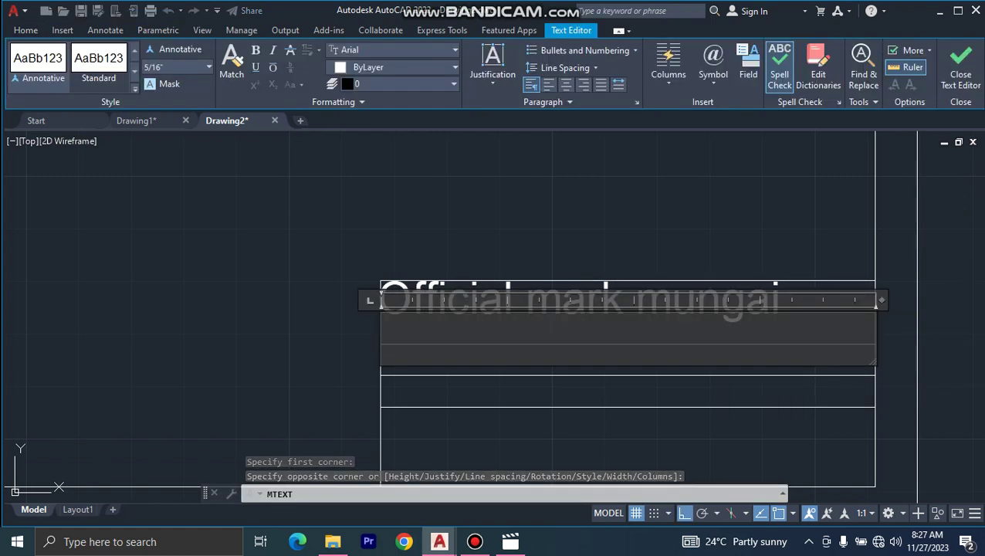
pyautogui.write('Nac')
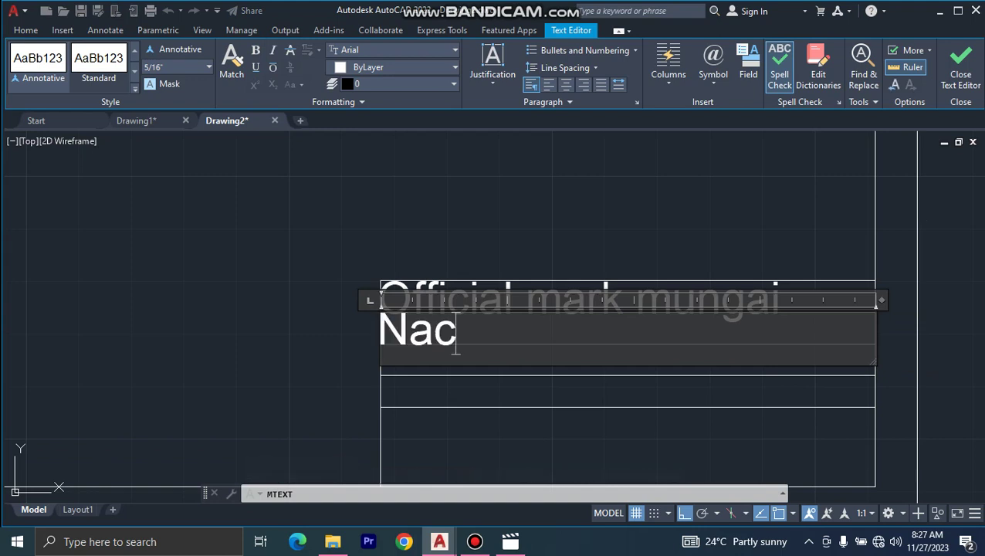
pyautogui.write('hu T')
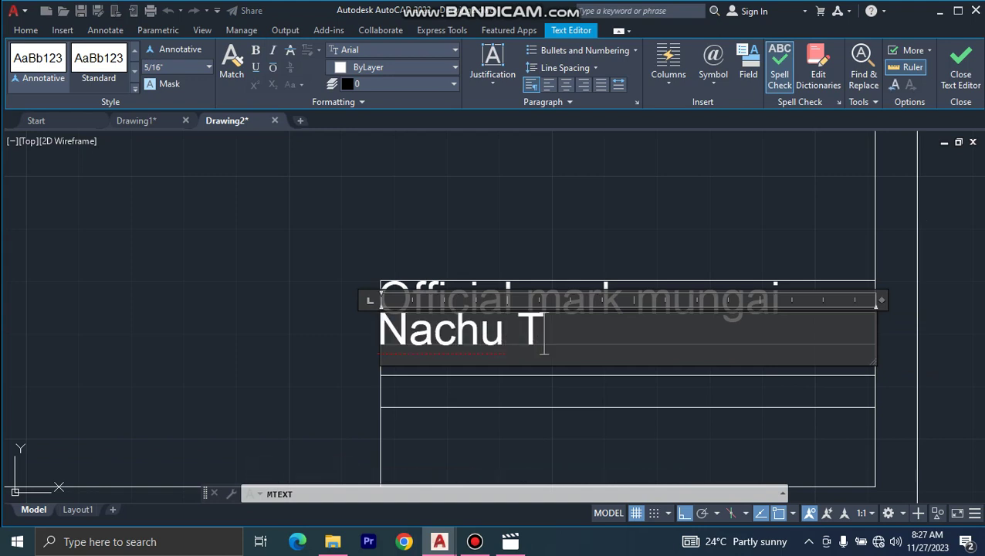
pyautogui.write('E')
pyautogui.press('BackSpace')
pyautogui.write('echni')
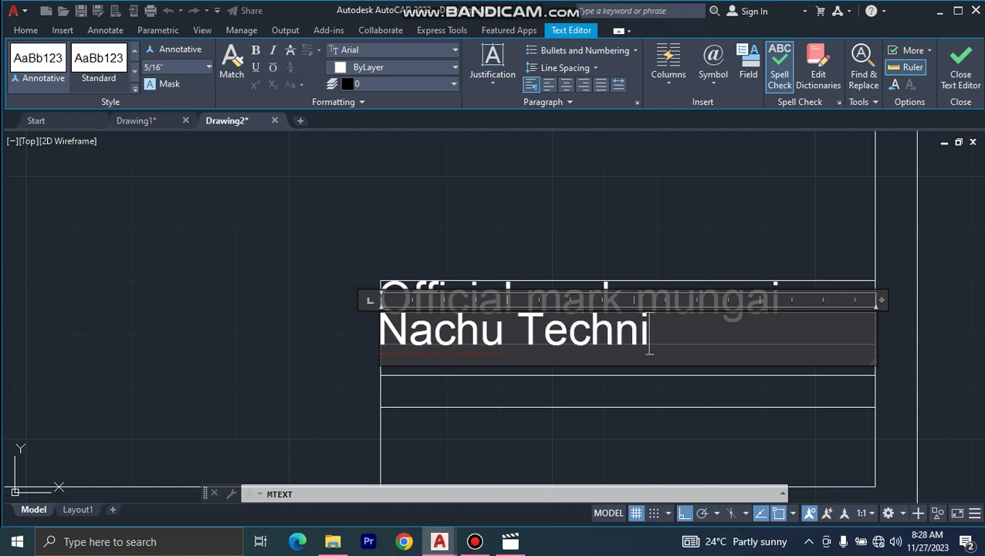
pyautogui.write('cal')
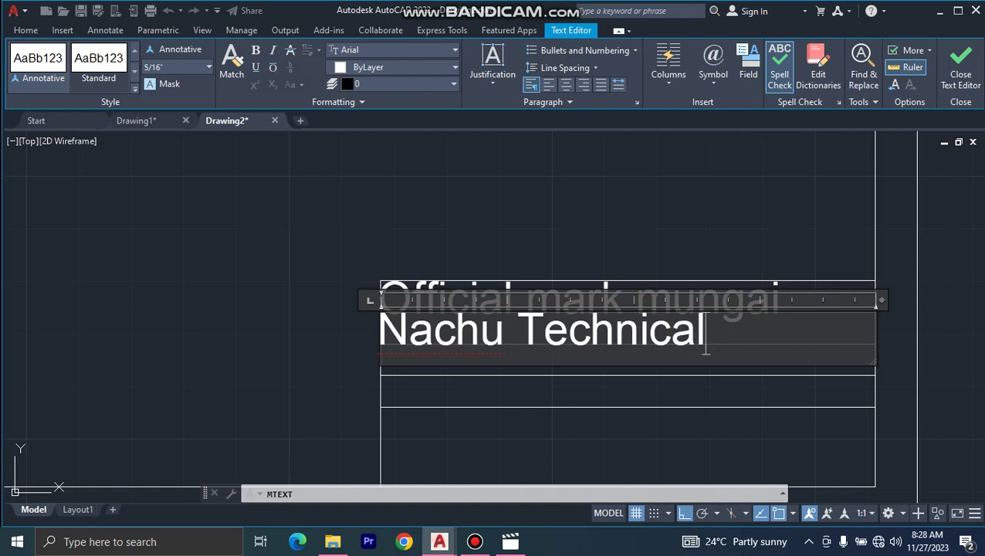
# Commit the institution-name text and cancel a stray selection
pyautogui.click(498, 196)
pyautogui.scroll(-4, 463, 328)
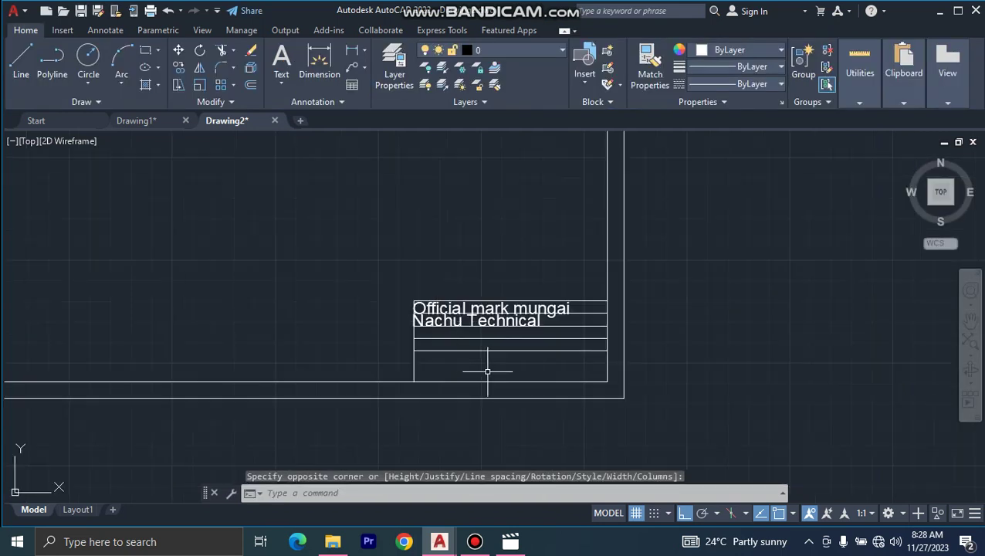
pyautogui.scroll(-4, 463, 328)
pyautogui.scroll(2, 459, 282)
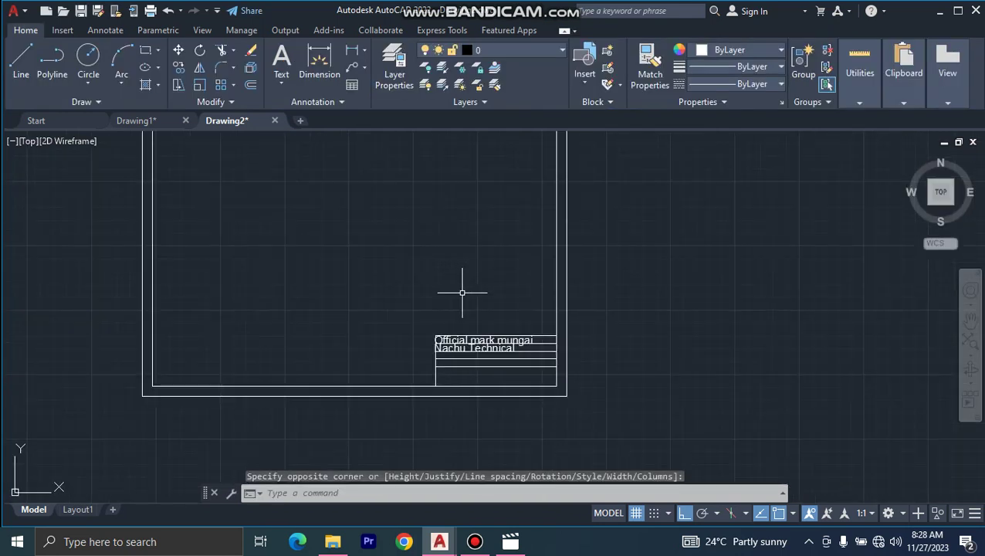
pyautogui.scroll(-2, 514, 310)
pyautogui.moveTo(521, 150)
pyautogui.mouseDown()
pyautogui.moveTo(333, 178)
pyautogui.moveTo(344, 192)
pyautogui.mouseUp()
pyautogui.press('Escape')
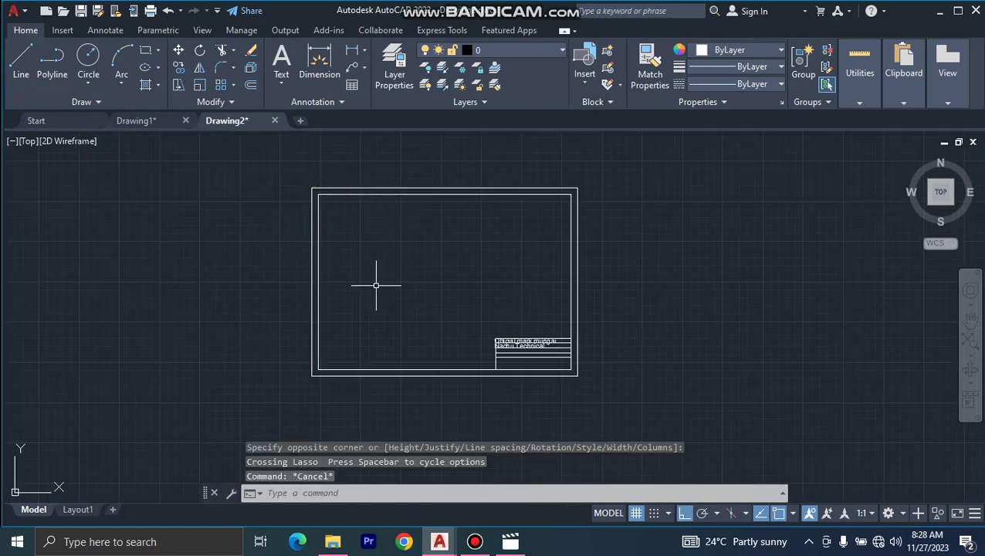
# Copy the whole bordered frame with base point at its lower-left corner, then show Layout1
pyautogui.write('CO')
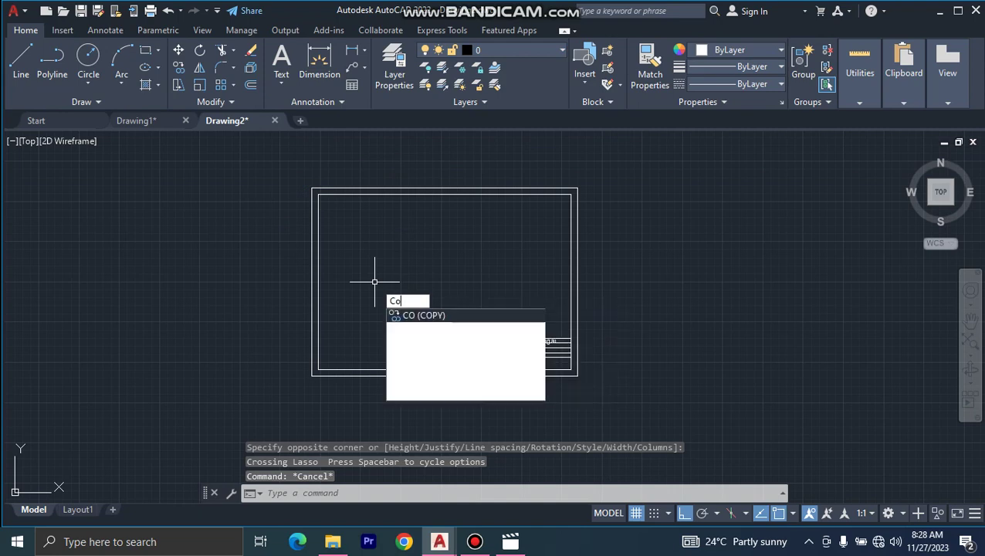
pyautogui.write('PY')
pyautogui.press('Down')
pyautogui.press('Return')
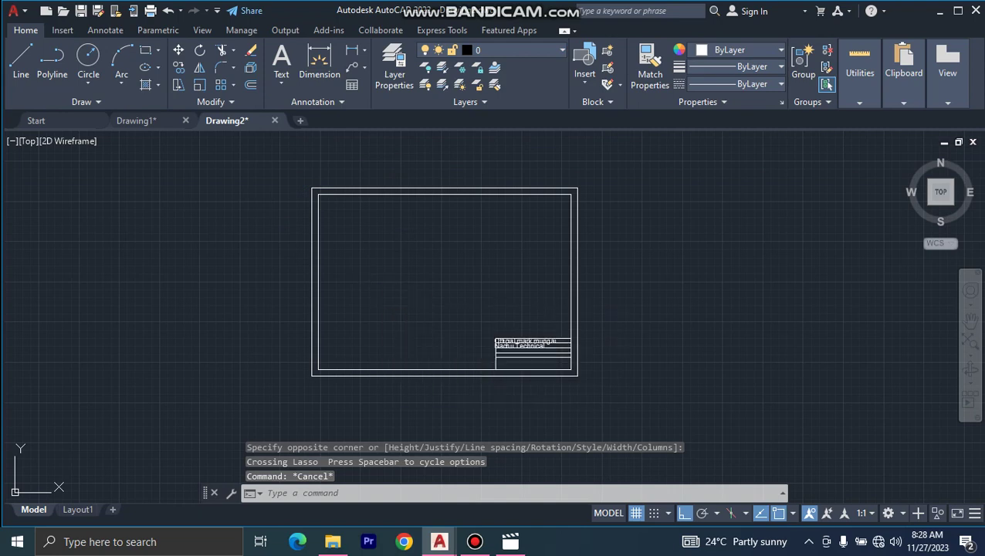
pyautogui.click(315, 374)
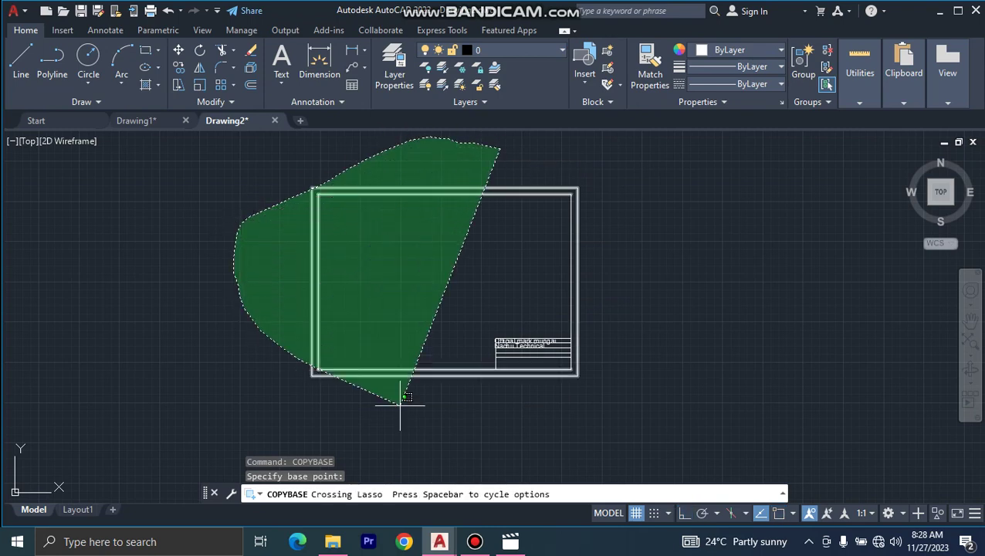
pyautogui.moveTo(500, 164); pyautogui.dragTo(463, 409)
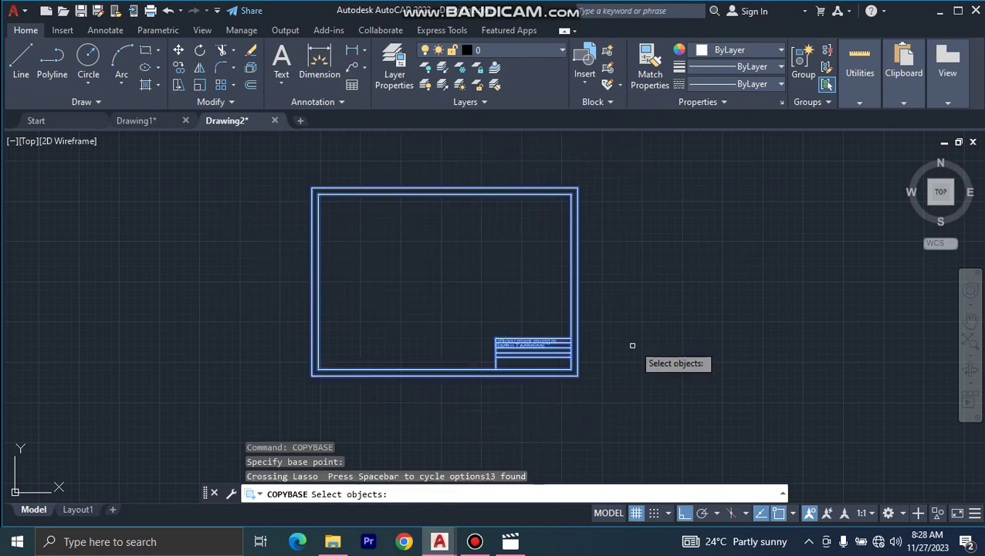
pyautogui.press('Return')
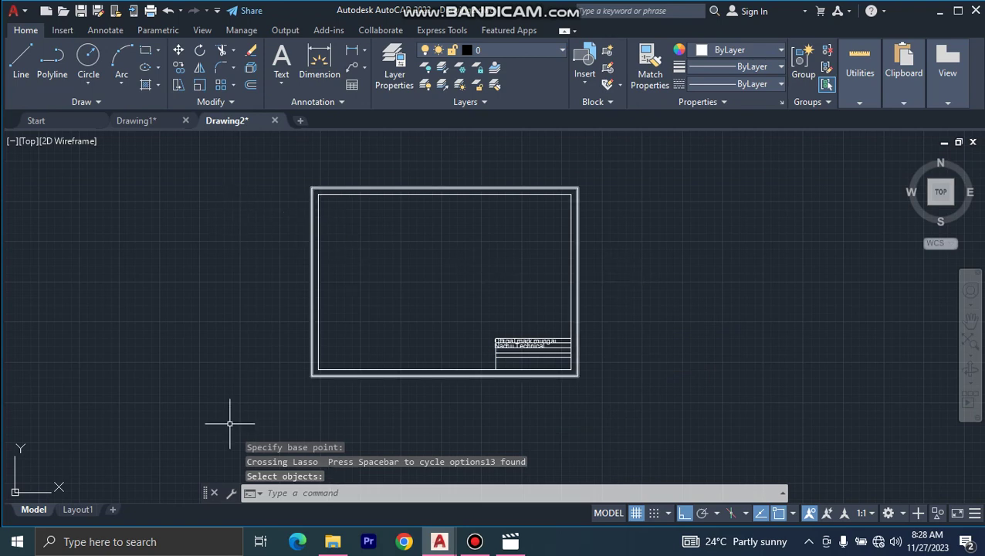
pyautogui.click(77, 510)
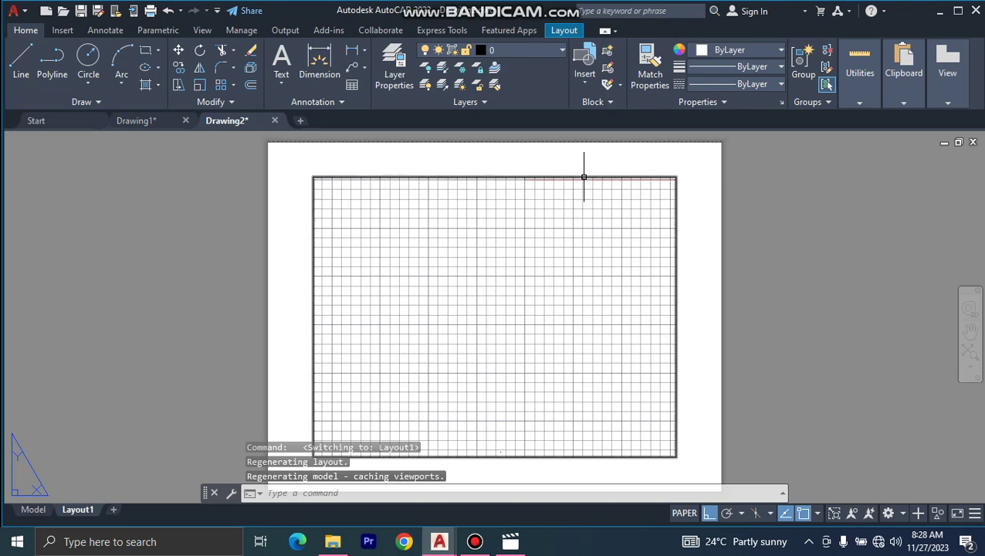
# Erase Layout1's viewport, then bring up the Page Setup Manager for Layout1
pyautogui.click(583, 176)
pyautogui.rightClick(584, 176)
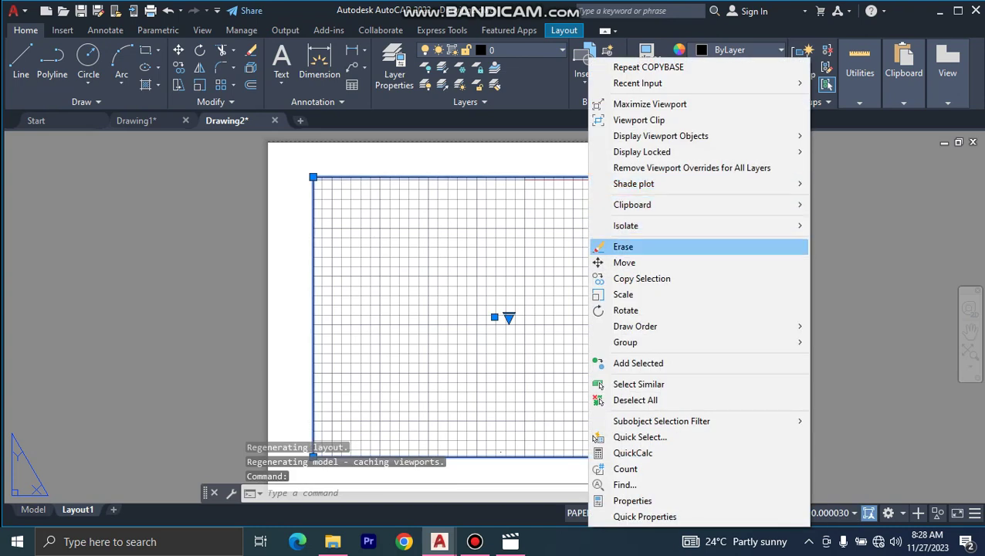
pyautogui.click(639, 246)
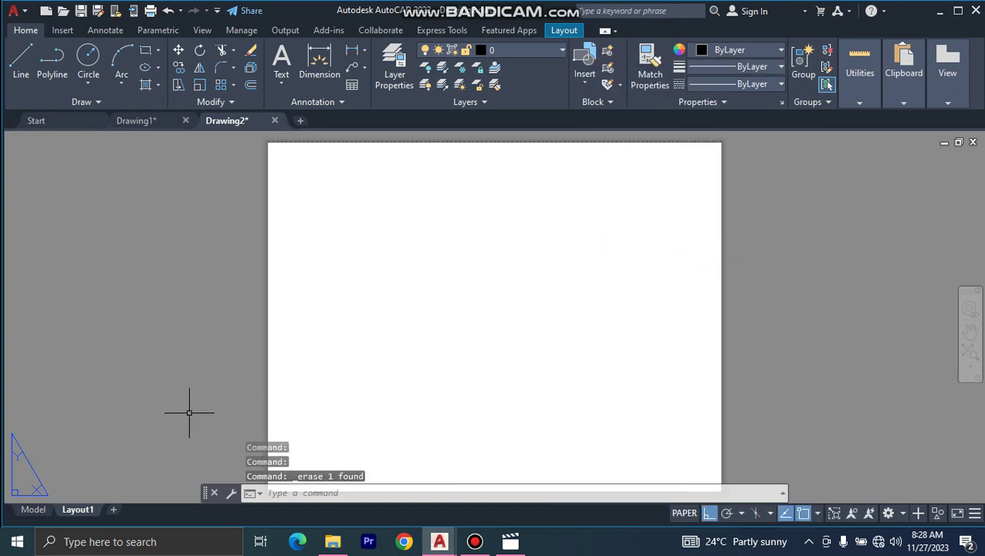
pyautogui.rightClick(87, 507)
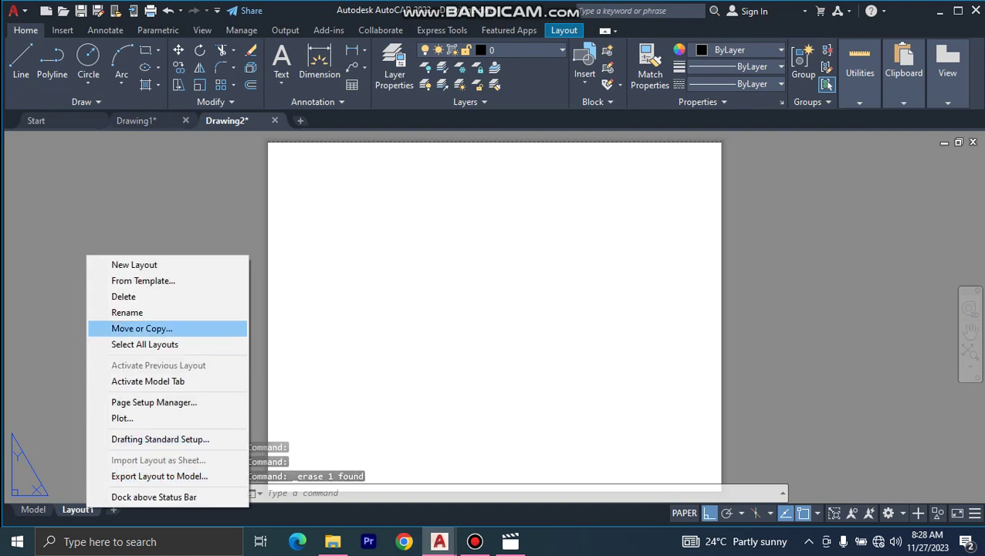
pyautogui.click(154, 402)
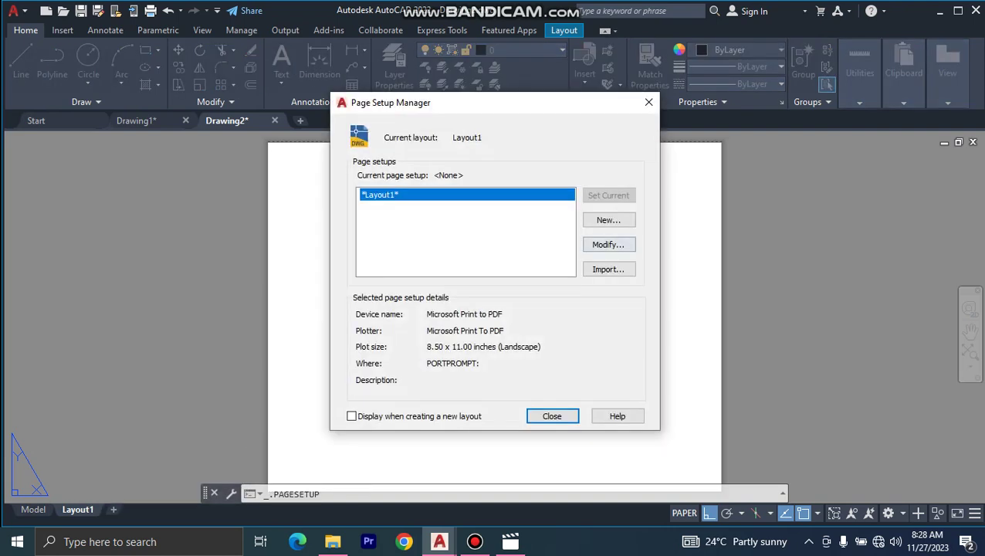
# Modify Layout1's page setup to DWG To PDF.pc3 on ISO expand A3 (420 x 297 mm) paper
pyautogui.click(608, 244)
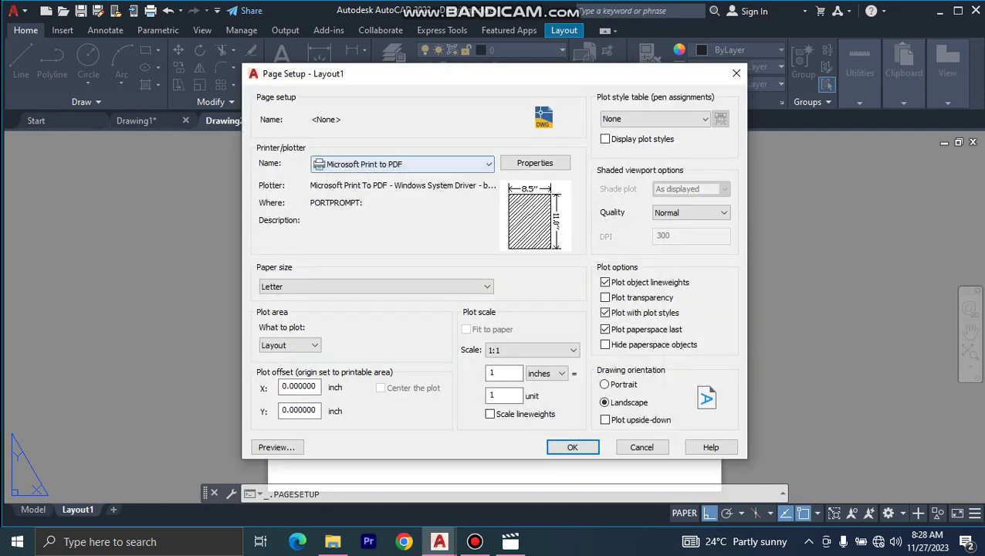
pyautogui.click(401, 164)
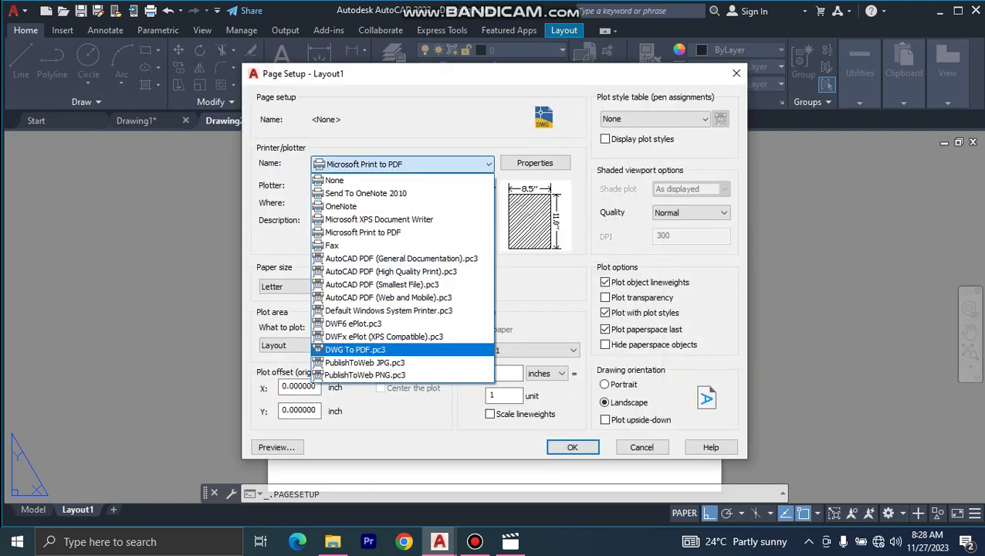
pyautogui.click(355, 349)
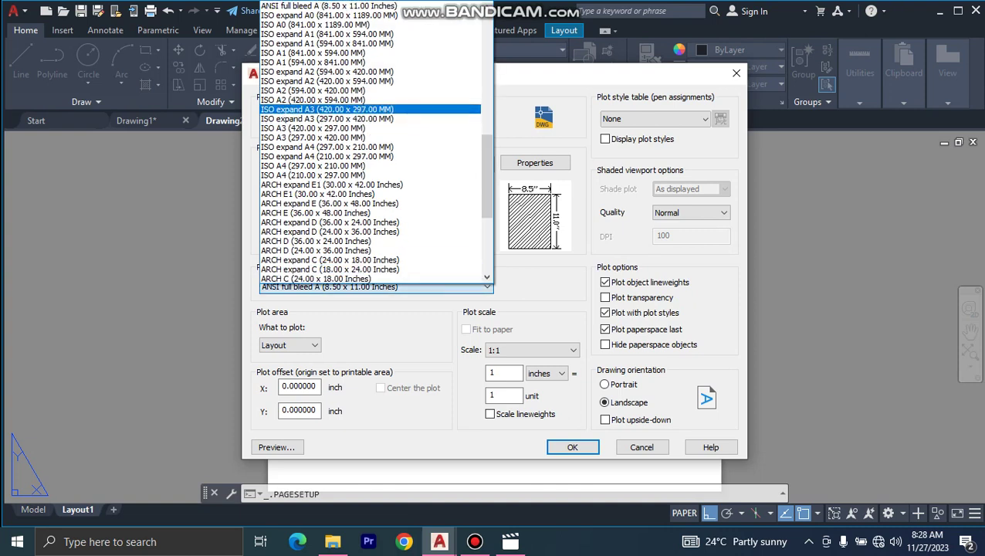
pyautogui.press('Return')
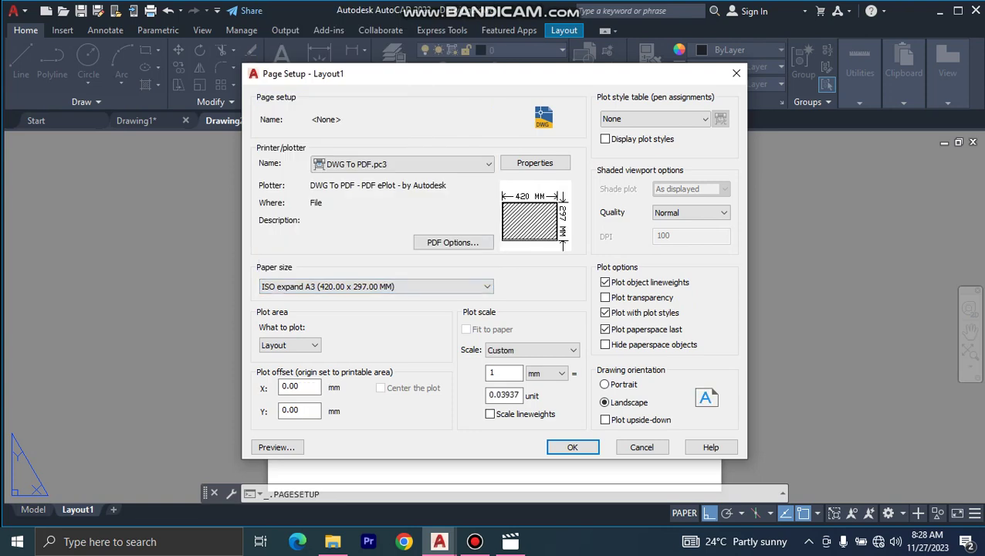
pyautogui.click(572, 447)
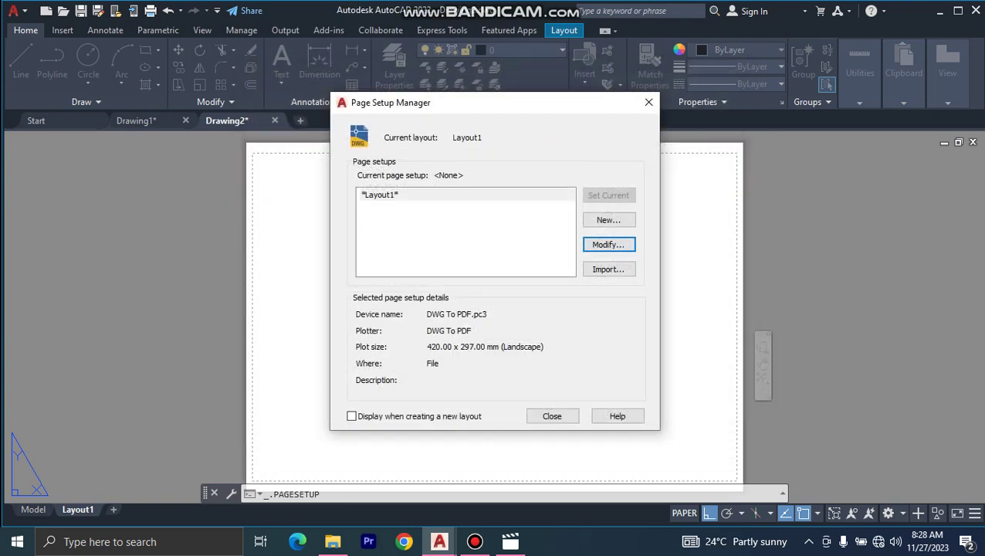
pyautogui.click(552, 414)
pyautogui.write('past')
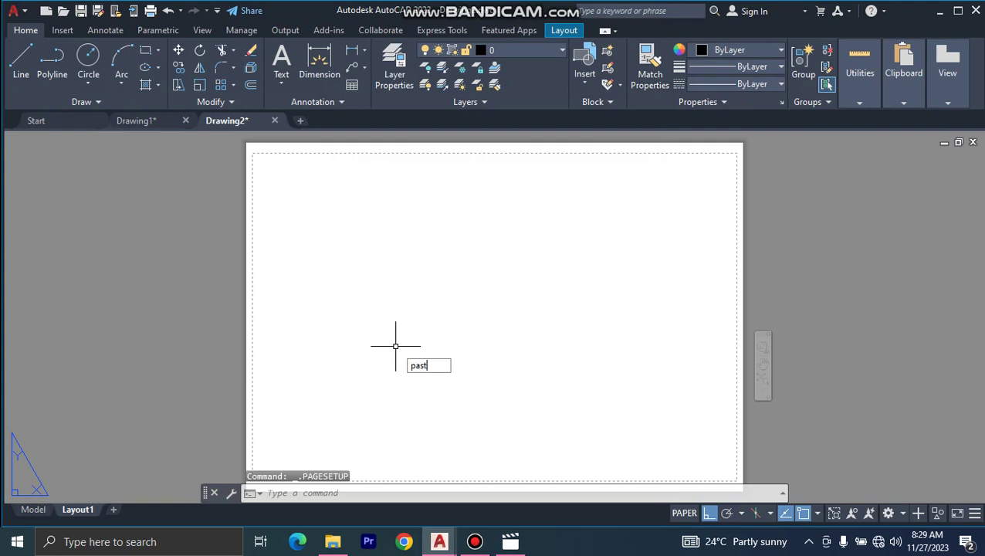
# Paste the copied border and title block onto the Layout1 sheet and zoom to show the whole sheet
pyautogui.write('e')
pyautogui.press('Return')
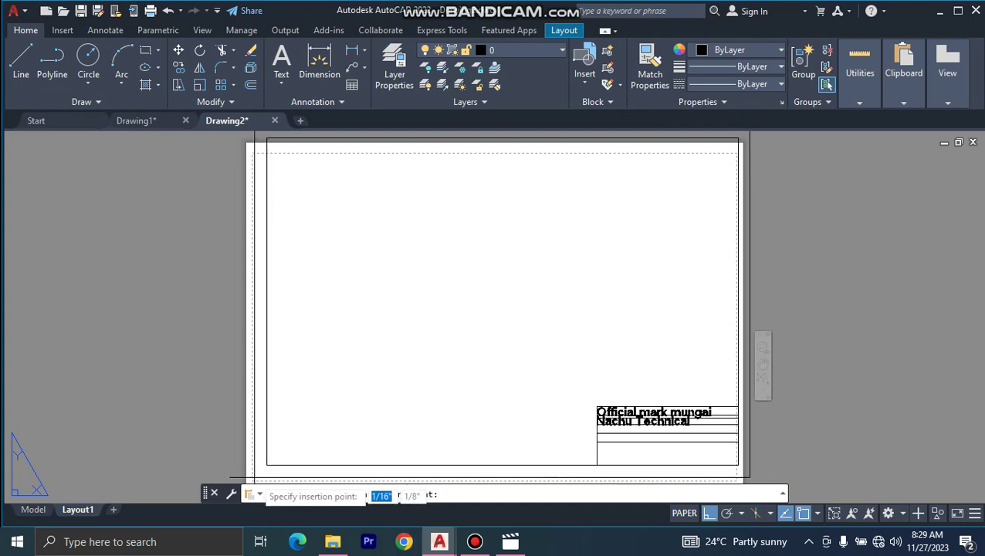
pyautogui.press('Escape')
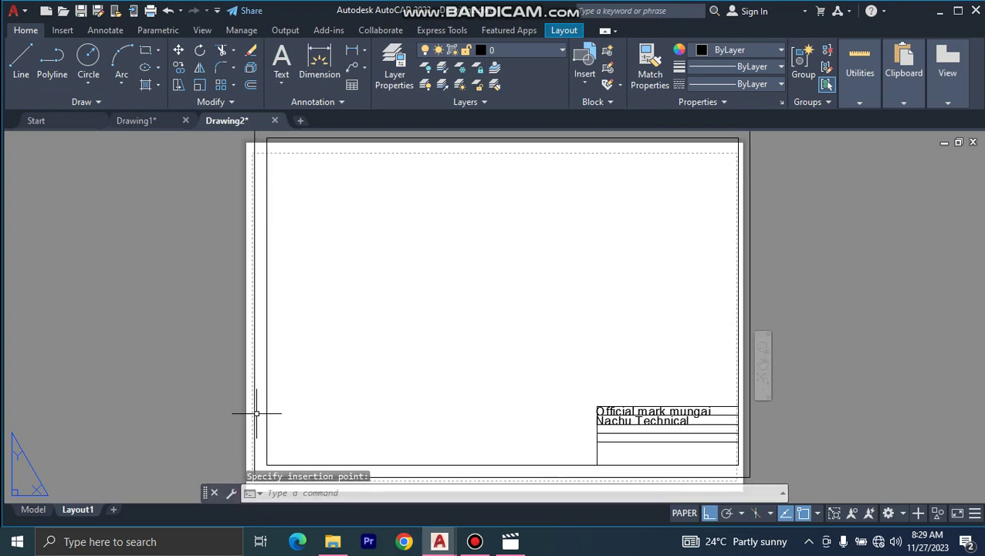
pyautogui.scroll(2, 286, 390)
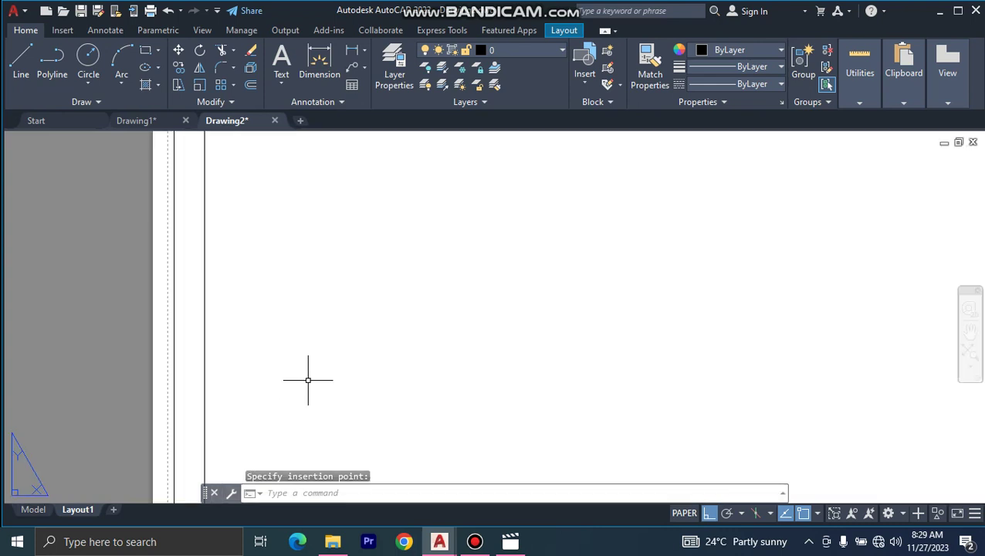
pyautogui.scroll(-8, 308, 378)
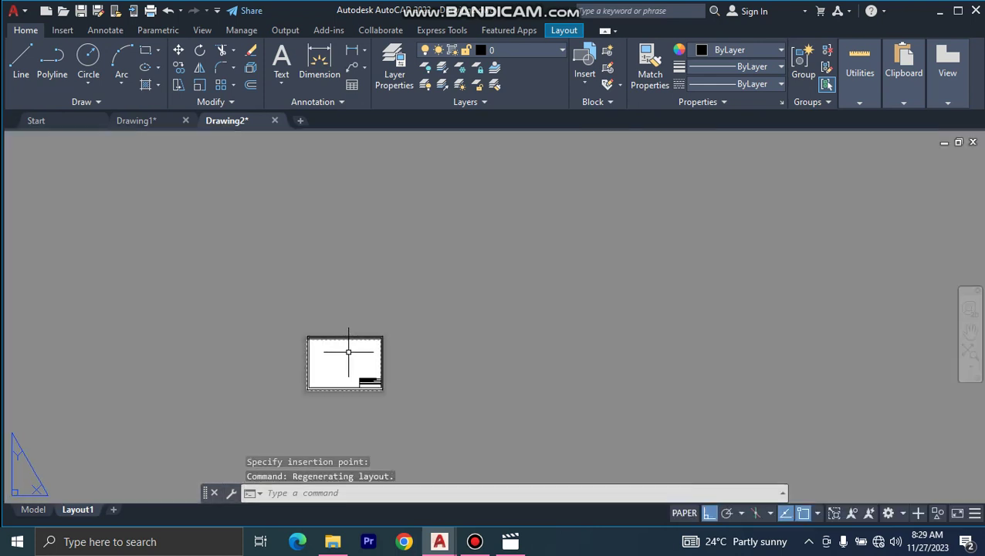
pyautogui.scroll(4, 347, 348)
pyautogui.scroll(2, 348, 347)
pyautogui.moveTo(351, 354); pyautogui.dragTo(479, 273, button='middle')
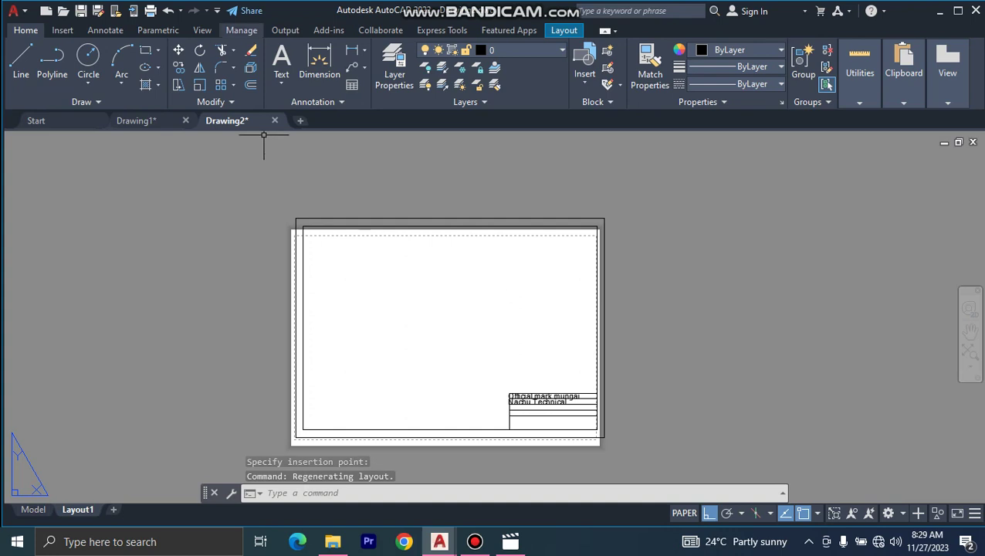
pyautogui.click(178, 85)
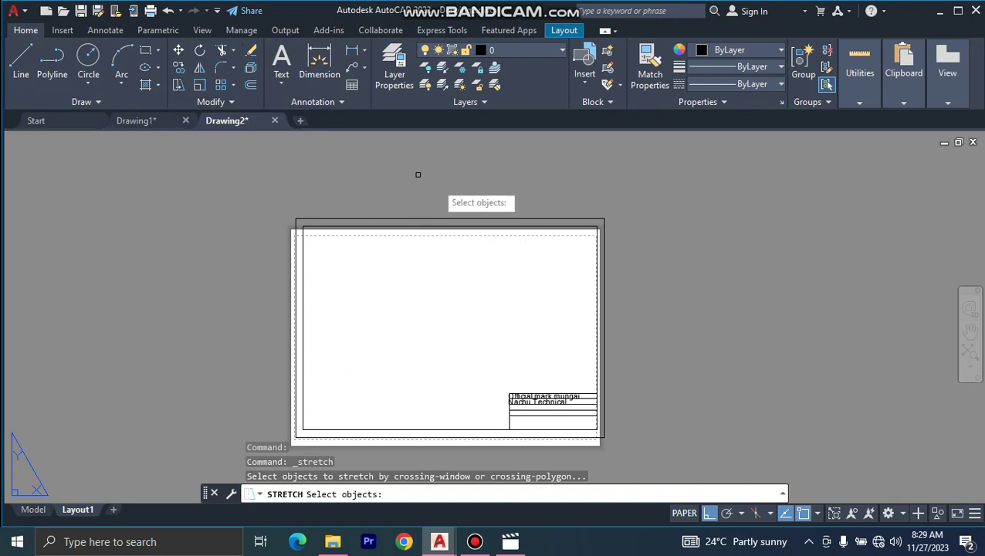
# Stretch the border's top edge down so it sits inside the sheet
pyautogui.moveTo(604, 179)
pyautogui.mouseDown()
pyautogui.moveTo(624, 196)
pyautogui.moveTo(373, 198)
pyautogui.mouseUp()
pyautogui.moveTo(601, 184); pyautogui.dragTo(285, 218)
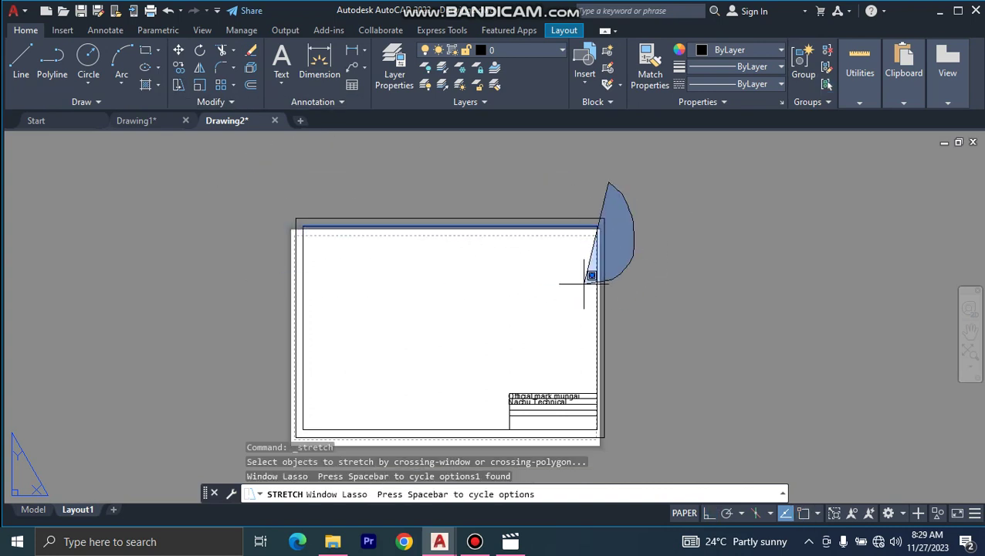
pyautogui.moveTo(694, 195); pyautogui.dragTo(292, 161)
pyautogui.moveTo(659, 193); pyautogui.dragTo(368, 152)
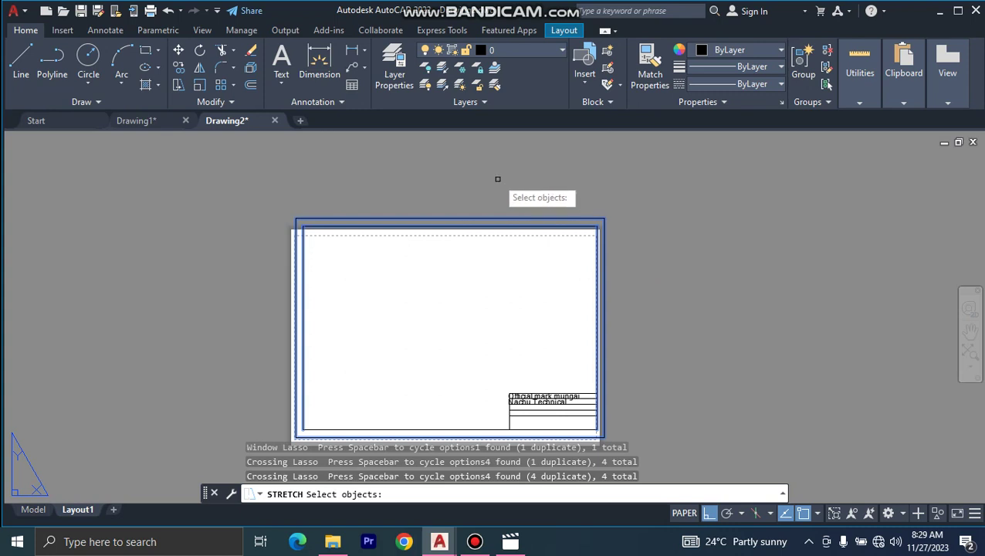
pyautogui.press('Return')
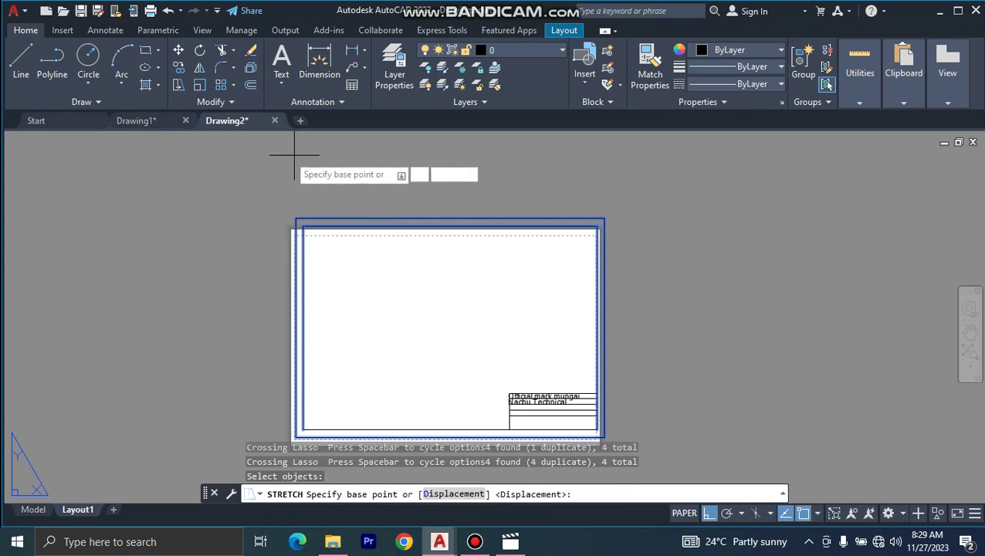
pyautogui.click(278, 157)
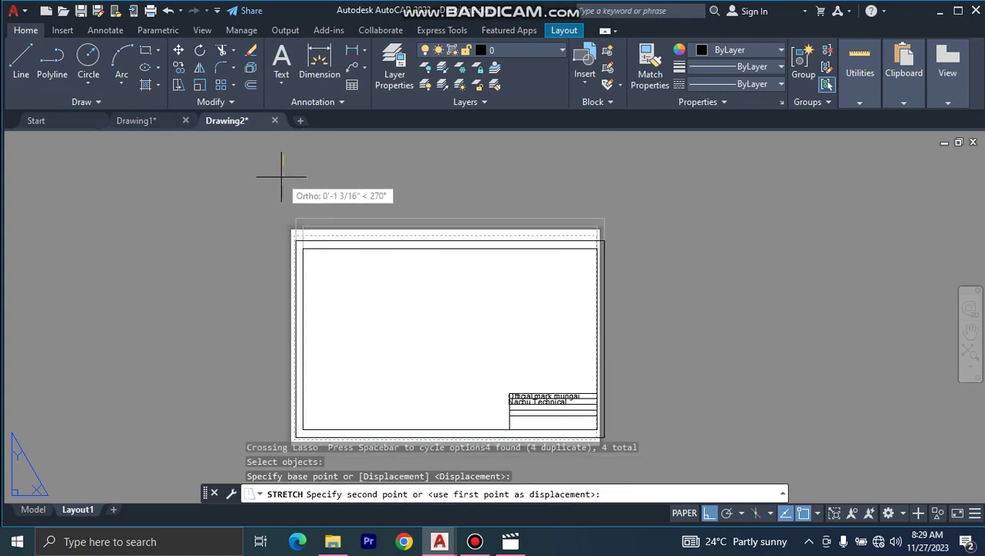
pyautogui.click(275, 176)
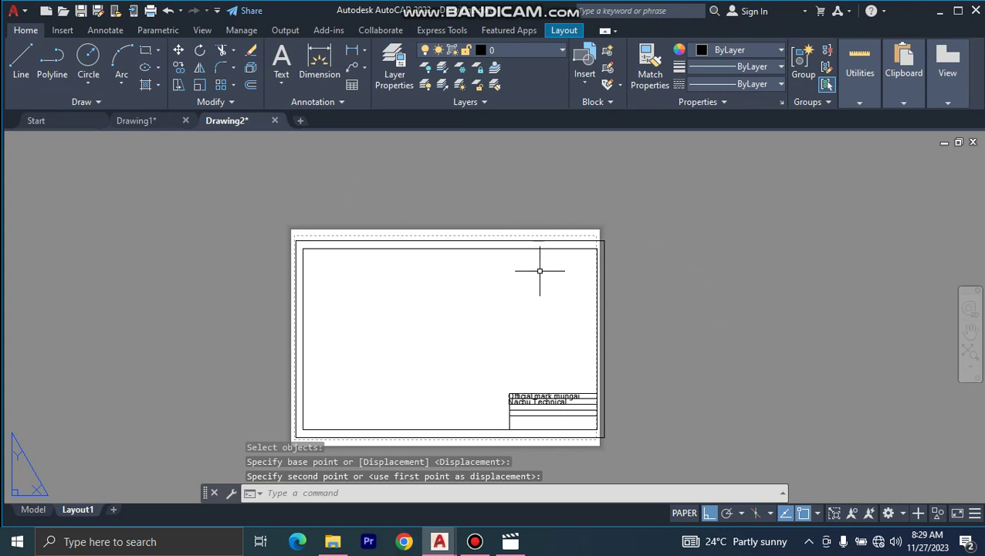
# Stretch the border's right edge and title block left to fit within the A3 sheet
pyautogui.press('Return')
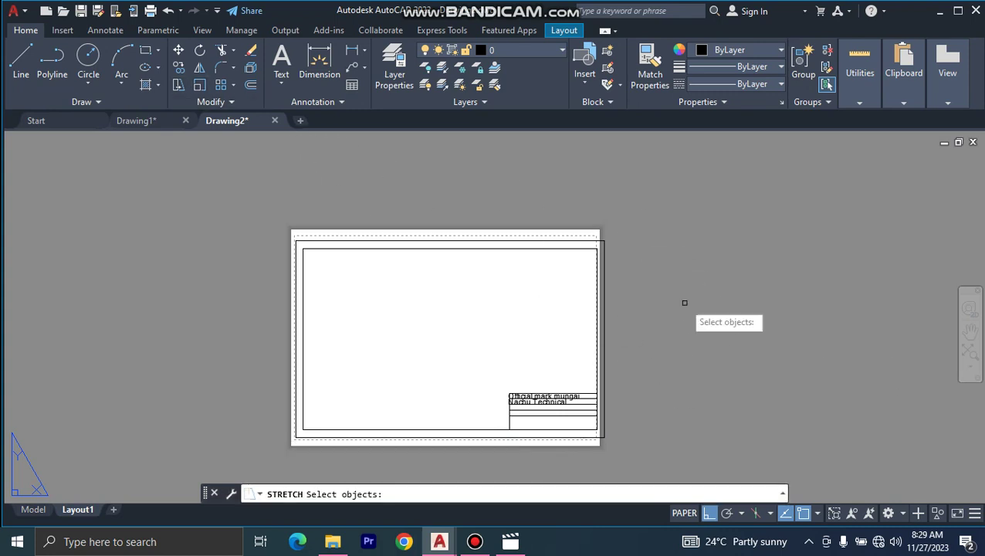
pyautogui.moveTo(668, 394); pyautogui.dragTo(477, 364)
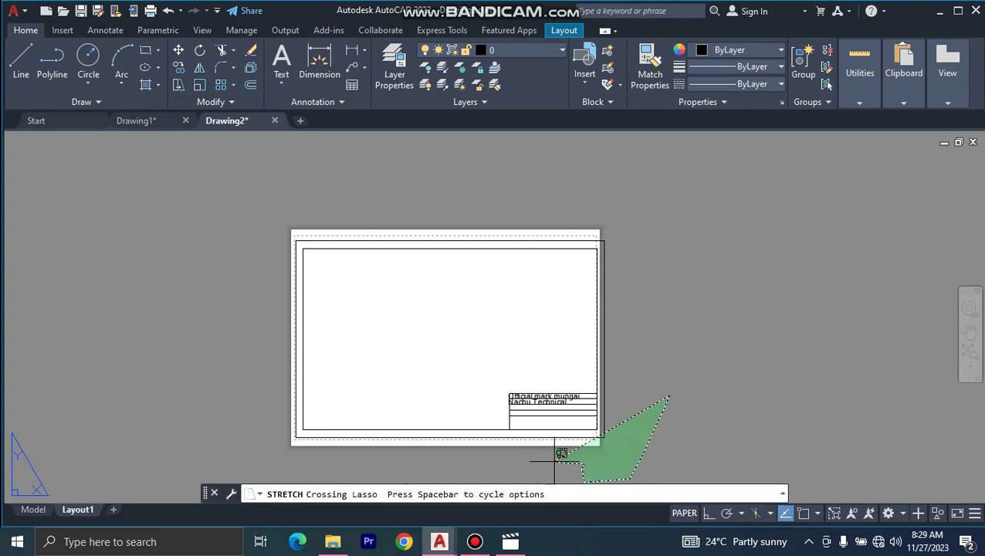
pyautogui.moveTo(476, 363); pyautogui.dragTo(674, 378)
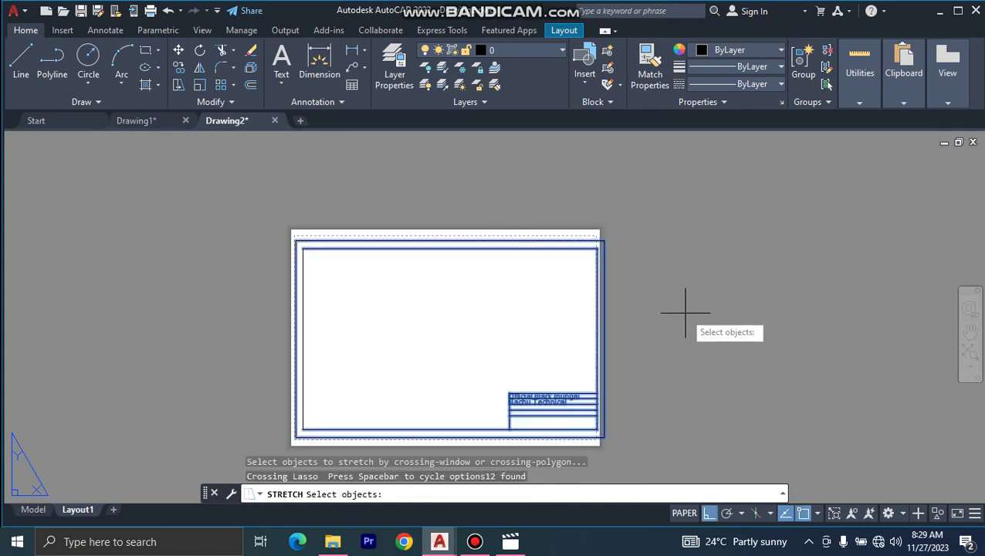
pyautogui.moveTo(684, 315)
pyautogui.mouseDown()
pyautogui.moveTo(614, 450)
pyautogui.moveTo(681, 171)
pyautogui.mouseUp()
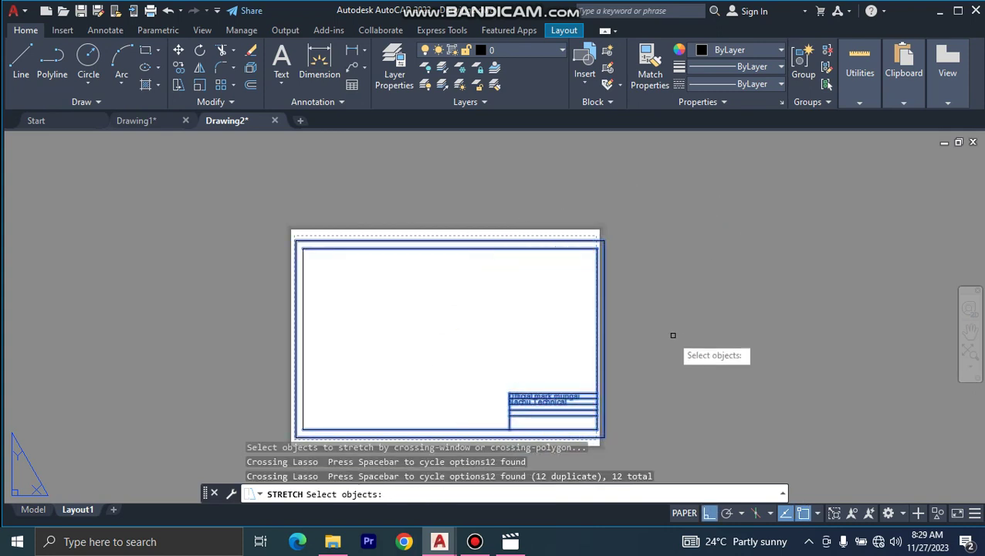
pyautogui.press('Return')
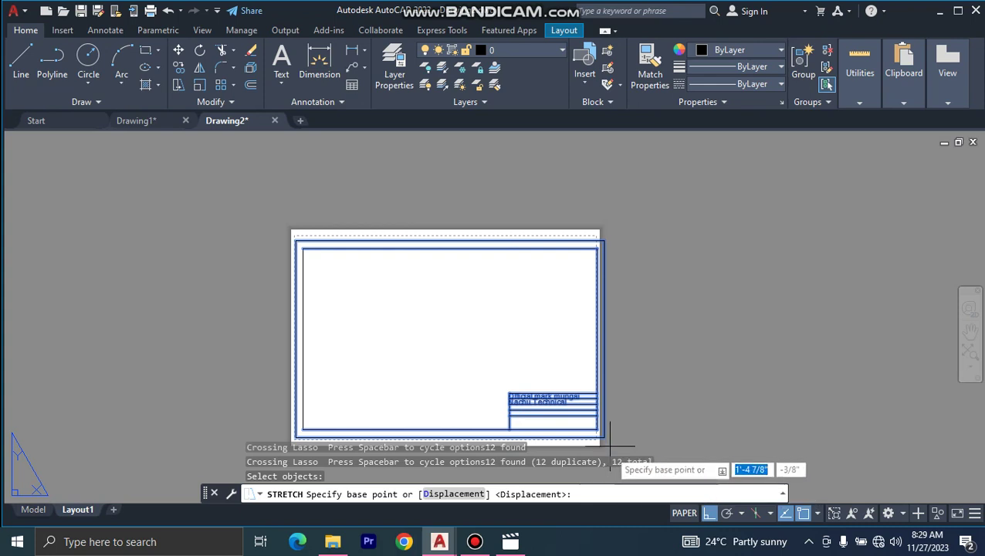
pyautogui.click(611, 461)
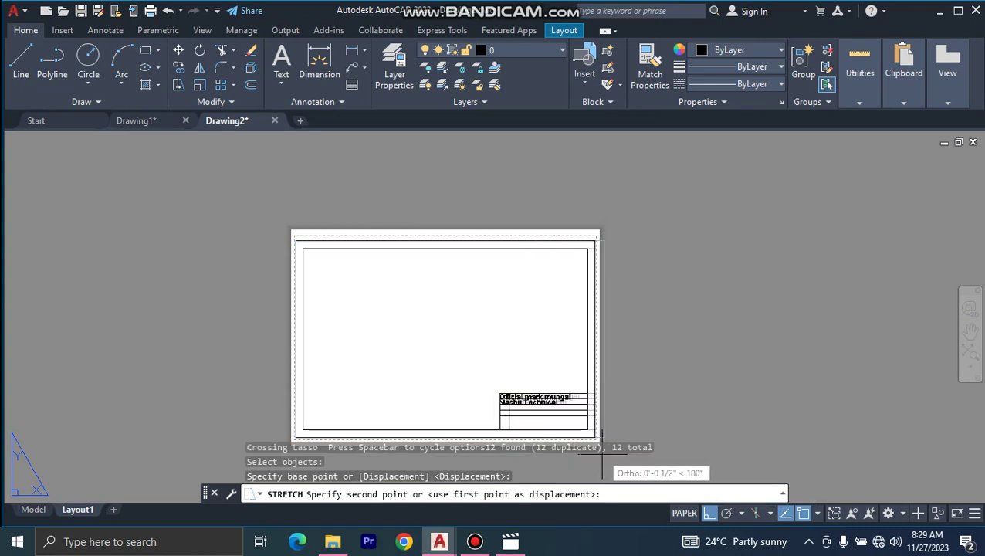
pyautogui.click(600, 453)
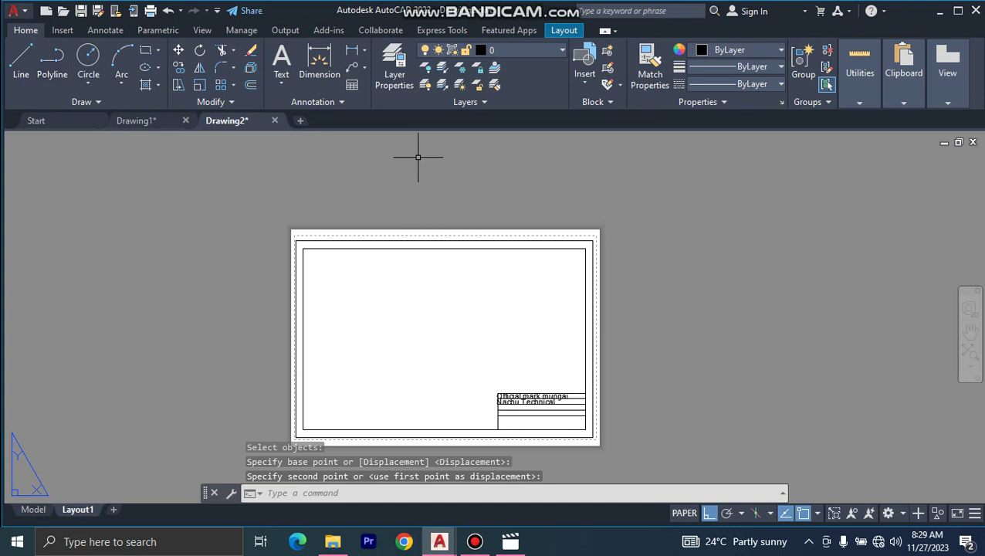
pyautogui.click(13, 11)
pyautogui.moveTo(55, 192)
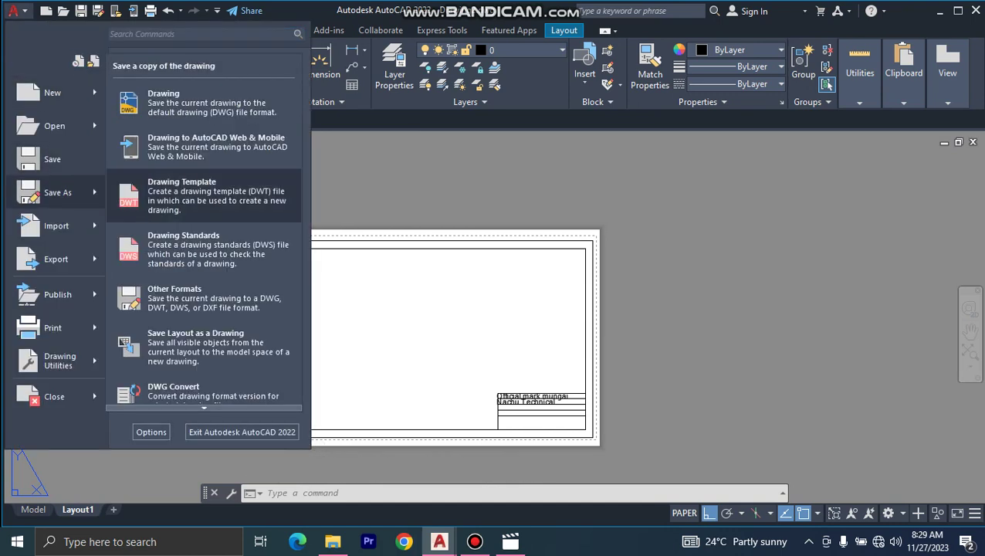
# Save the drawing as the template 'Iso A3 3.dwt', then return to Drawing1's model space
pyautogui.press('Escape')
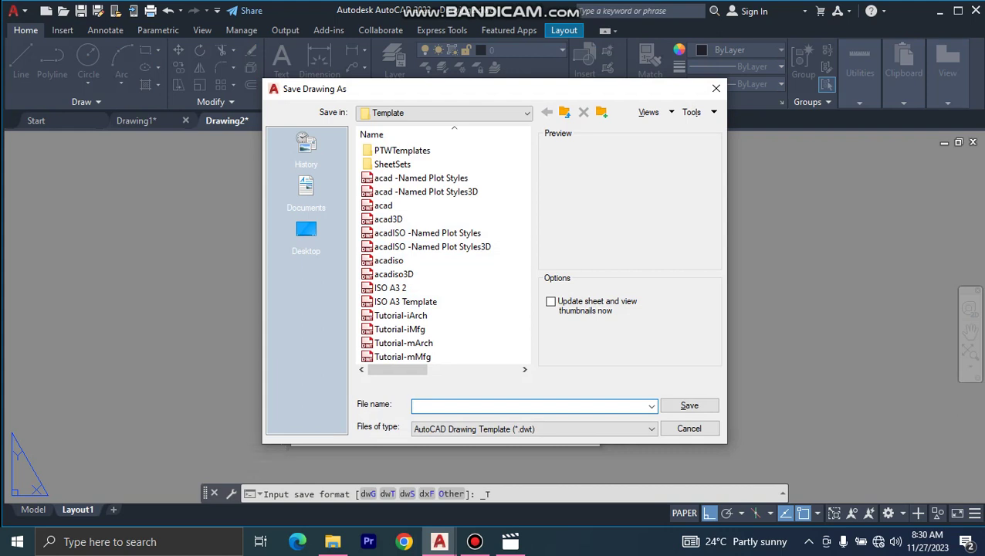
pyautogui.write('Iso A')
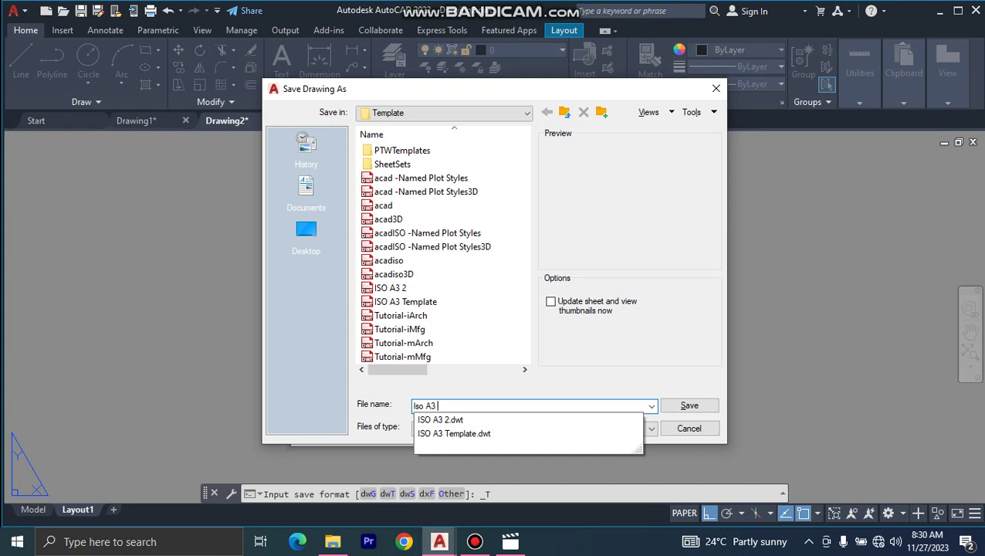
pyautogui.write('3')
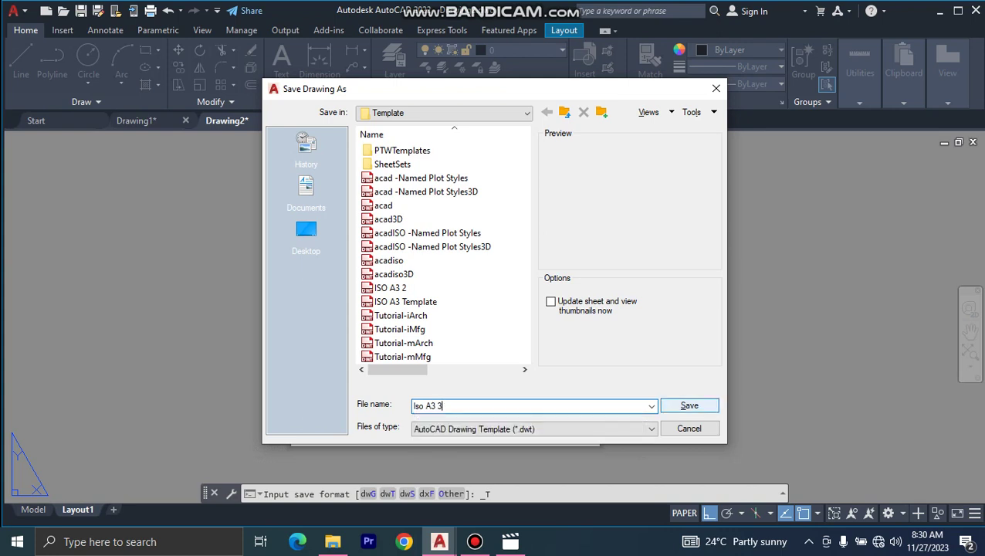
pyautogui.click(689, 405)
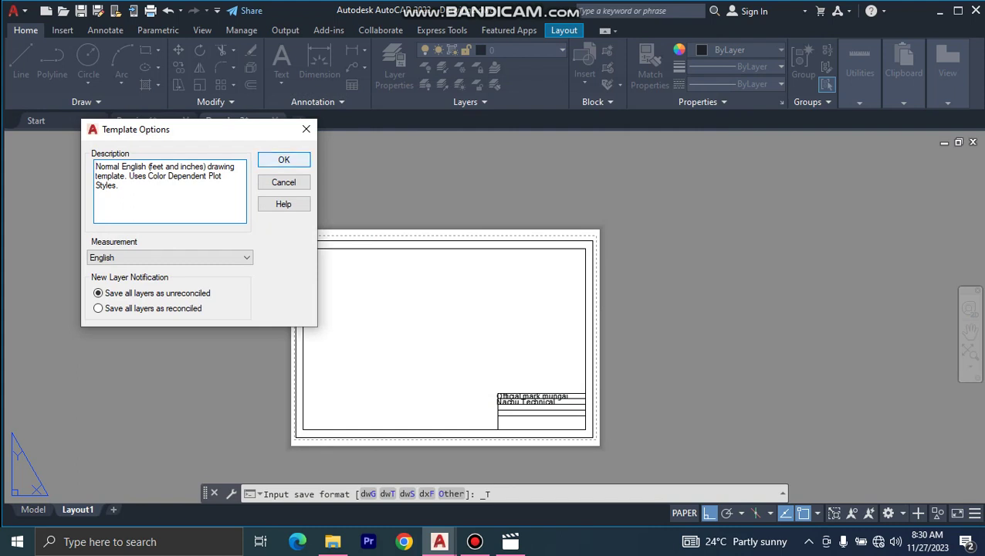
pyautogui.click(289, 161)
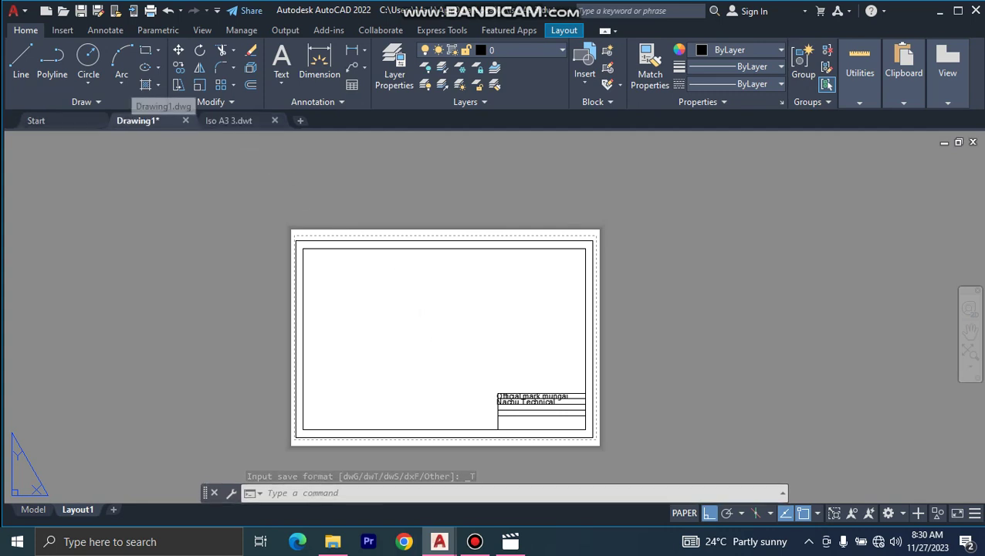
pyautogui.click(136, 121)
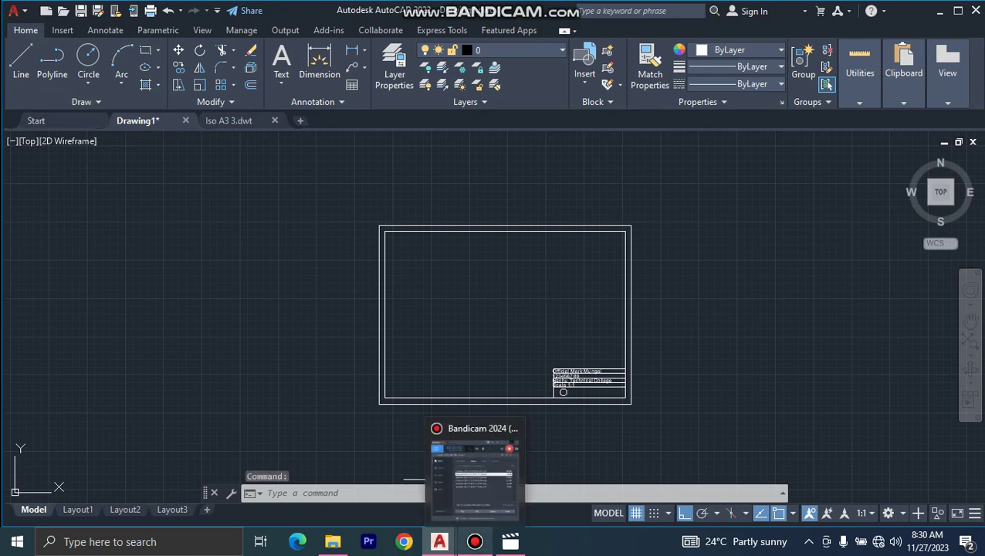
pyautogui.moveTo(473, 541)
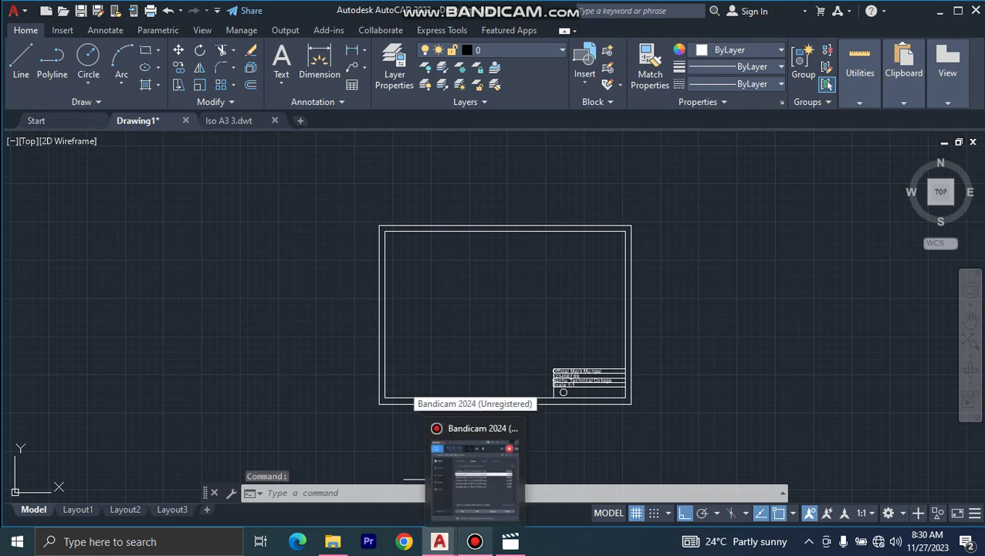
# Show AutoCAD's Start page with Iso A3 3 listed among recent files
pyautogui.click(475, 473)
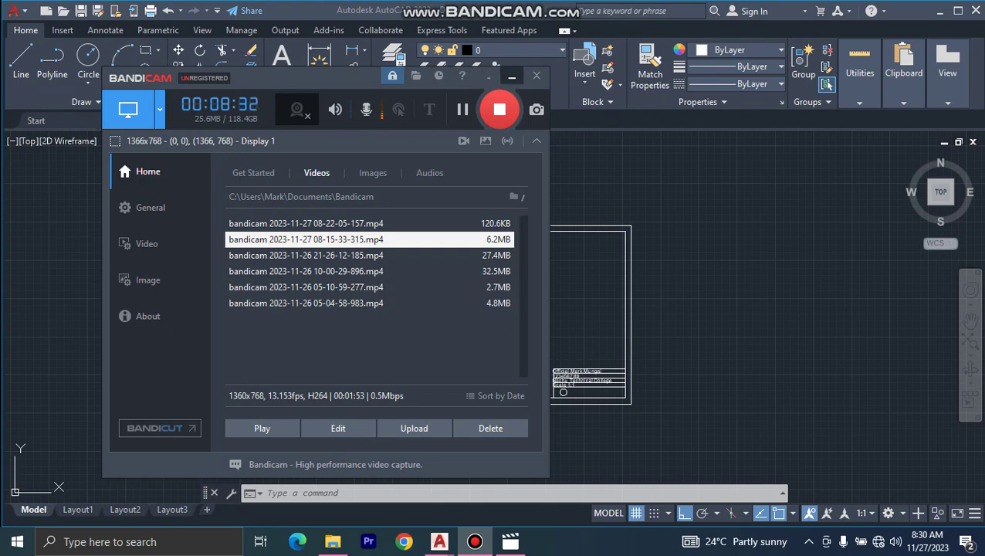
pyautogui.click(511, 76)
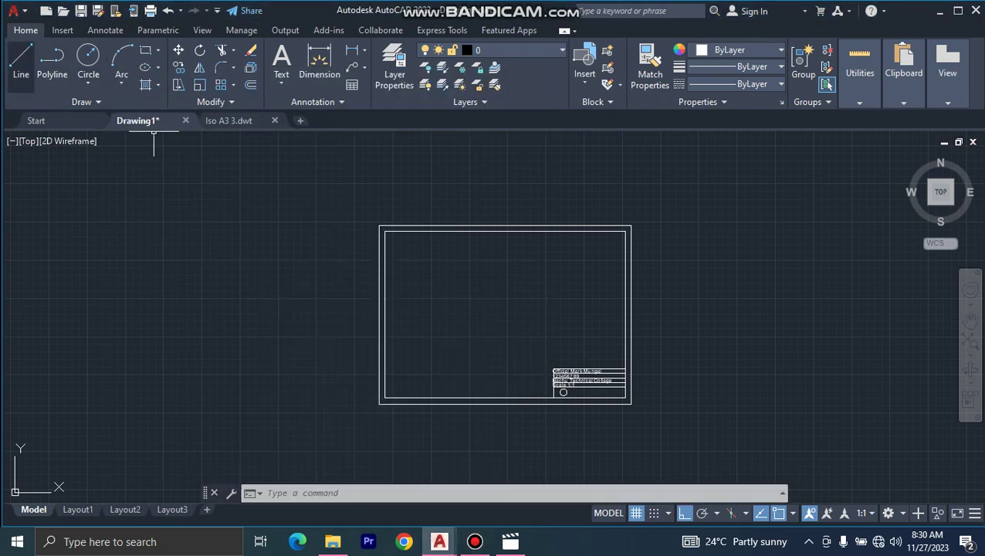
pyautogui.click(36, 120)
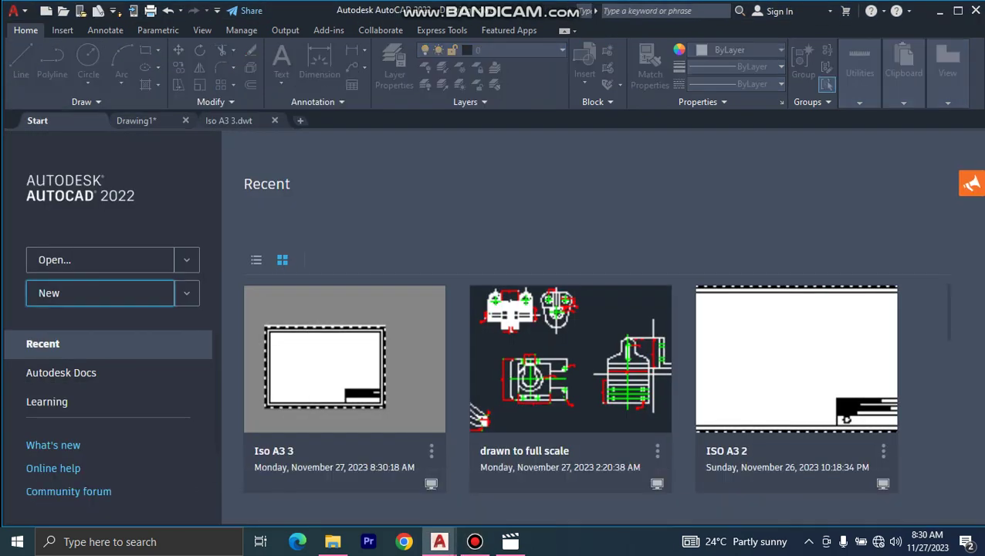
# Open the 'drawn to full scale' drawing and pan around its section, side and end views
pyautogui.click(570, 455)
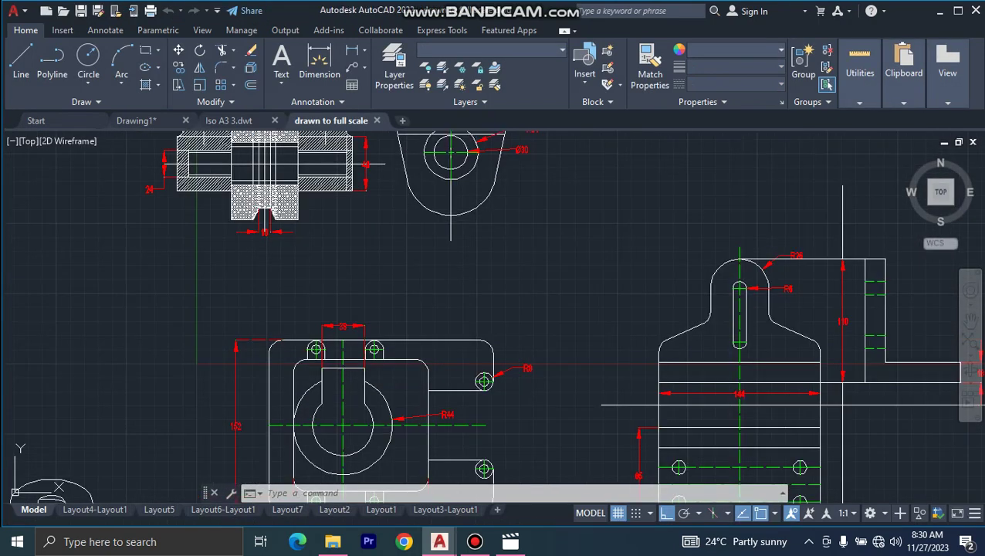
pyautogui.scroll(2, 474, 293)
pyautogui.scroll(2, 475, 292)
pyautogui.scroll(-4, 473, 293)
pyautogui.scroll(-3, 473, 299)
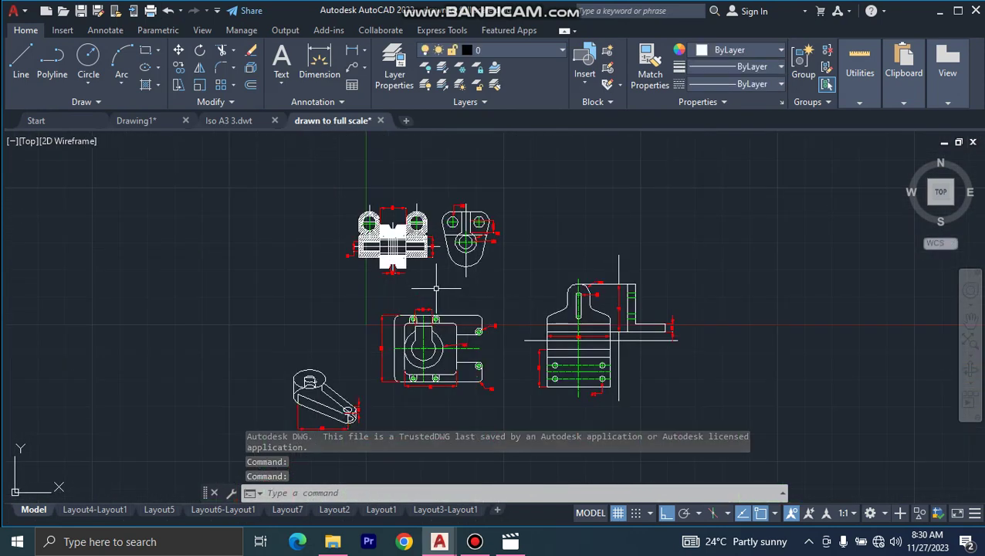
pyautogui.scroll(5, 436, 305)
pyautogui.moveTo(435, 304); pyautogui.dragTo(477, 369, button='middle')
pyautogui.moveTo(432, 199); pyautogui.dragTo(446, 257, button='middle')
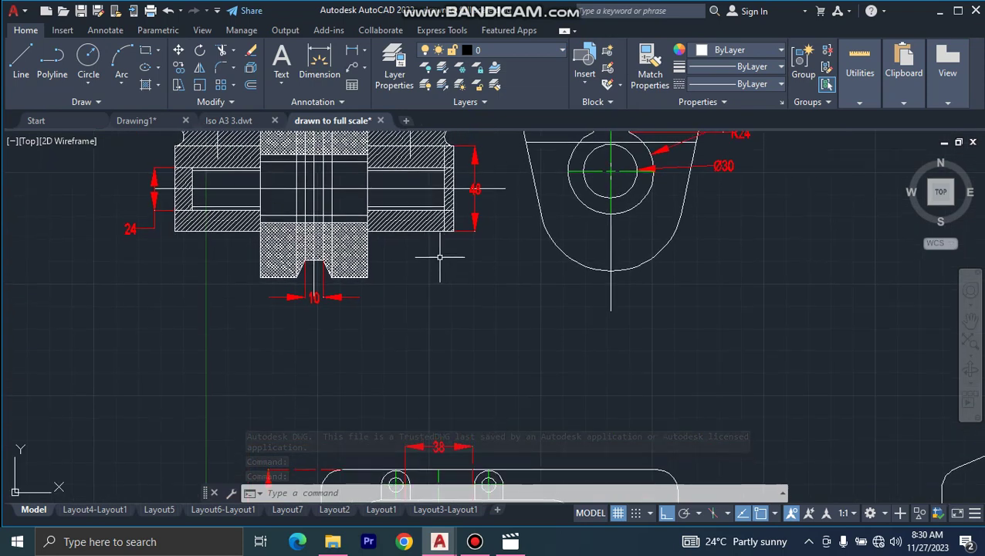
pyautogui.moveTo(409, 171); pyautogui.dragTo(406, 310, button='middle')
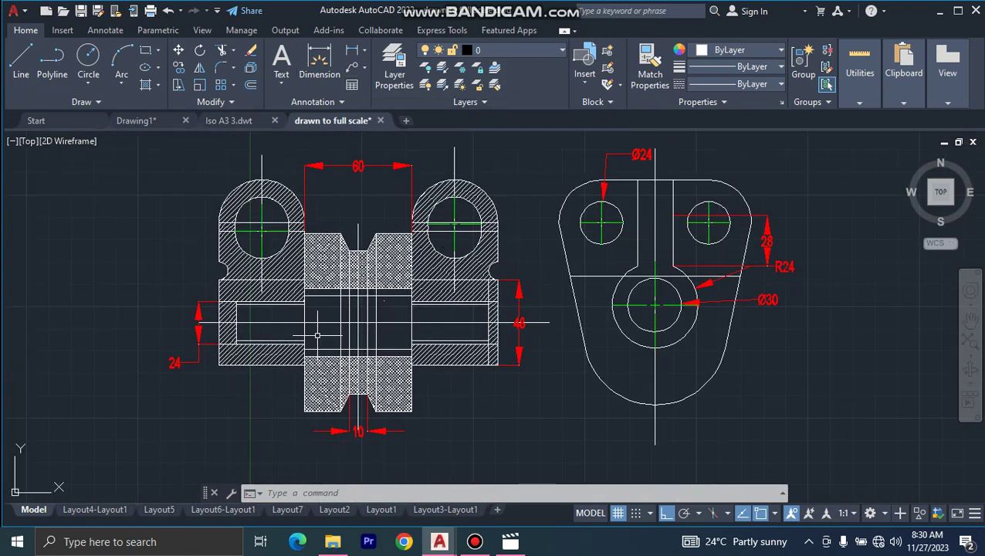
pyautogui.scroll(-4, 411, 301)
pyautogui.moveTo(467, 308); pyautogui.dragTo(199, 241, button='middle')
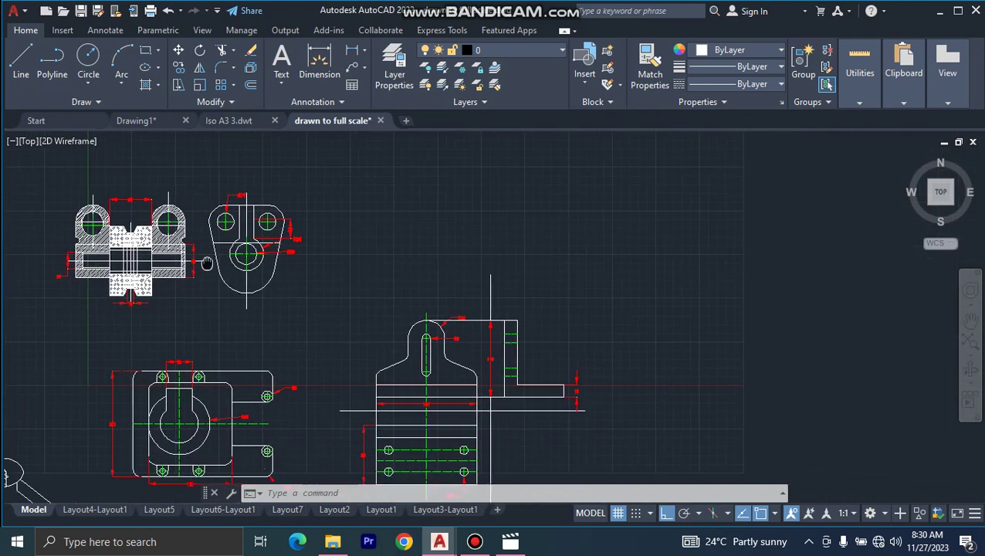
pyautogui.scroll(5, 243, 202)
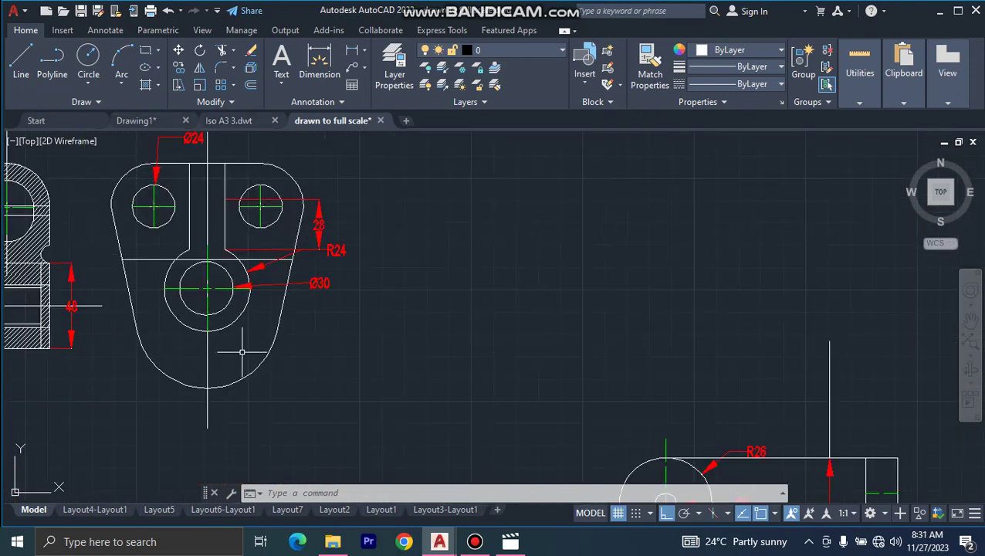
pyautogui.moveTo(241, 352); pyautogui.dragTo(334, 326, button='middle')
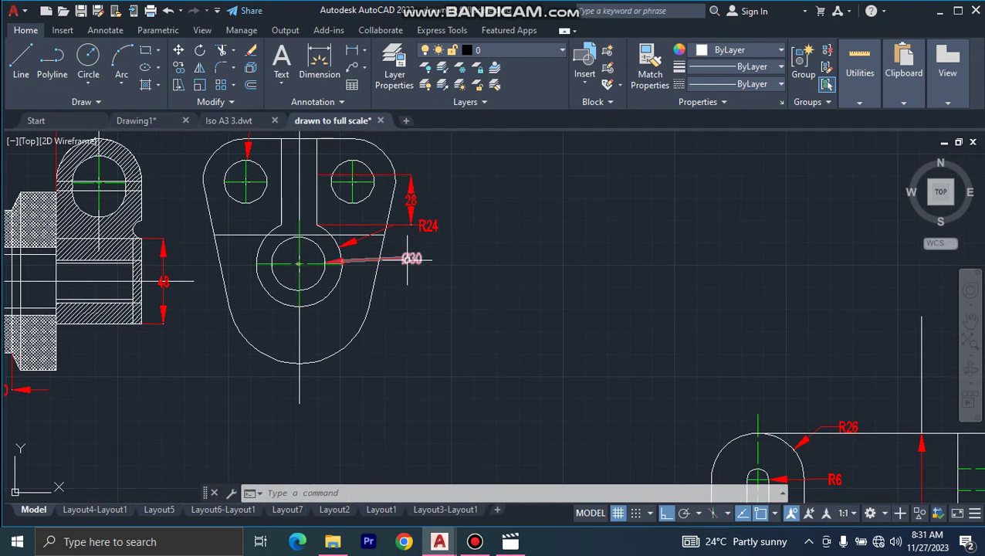
pyautogui.scroll(-6, 408, 259)
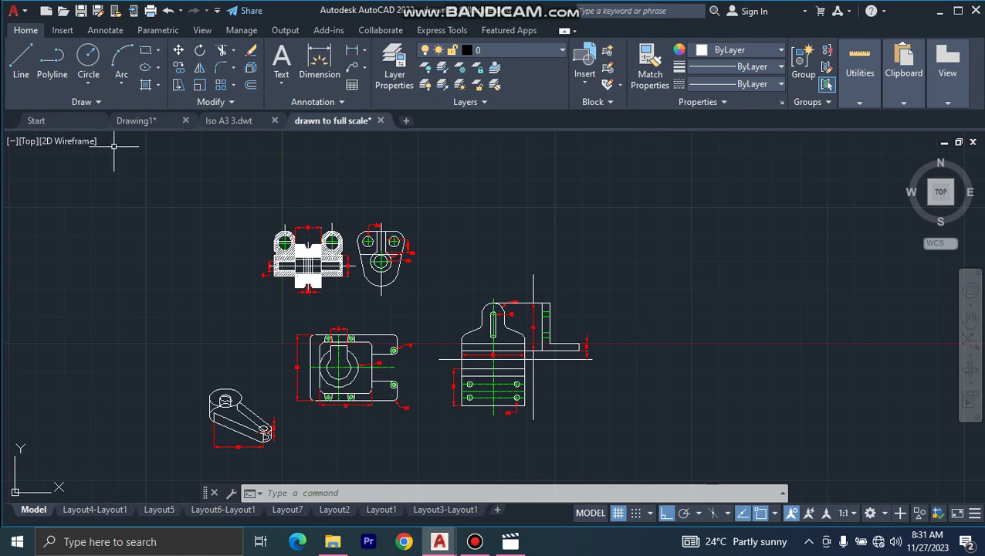
# Erase the border frame and title block from the Iso A3 3 template's model space
pyautogui.click(229, 121)
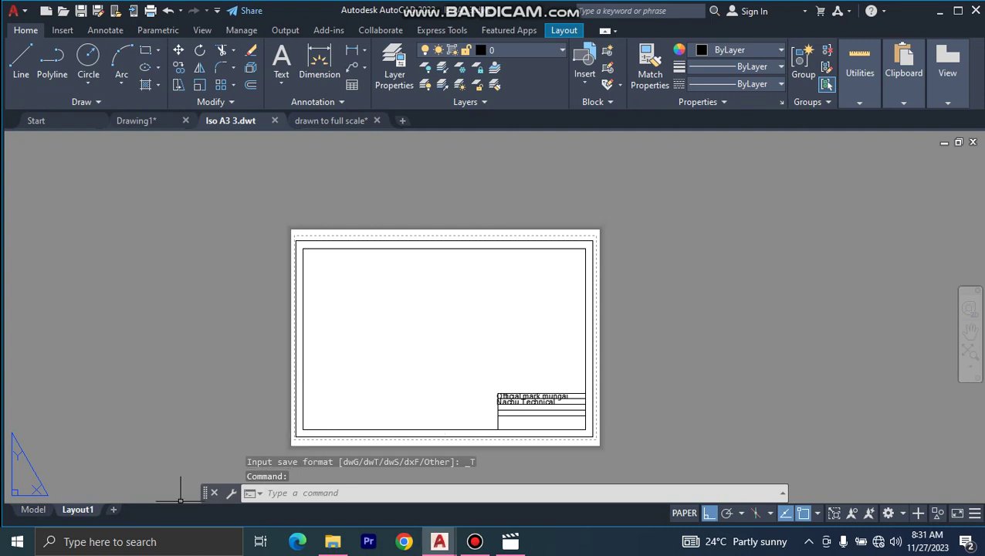
pyautogui.click(33, 509)
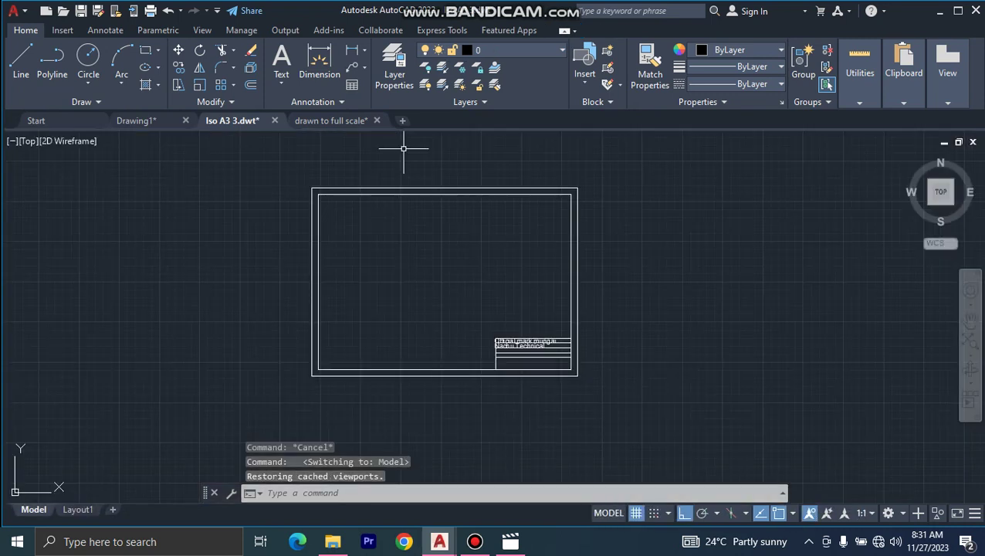
pyautogui.moveTo(403, 148); pyautogui.dragTo(678, 185)
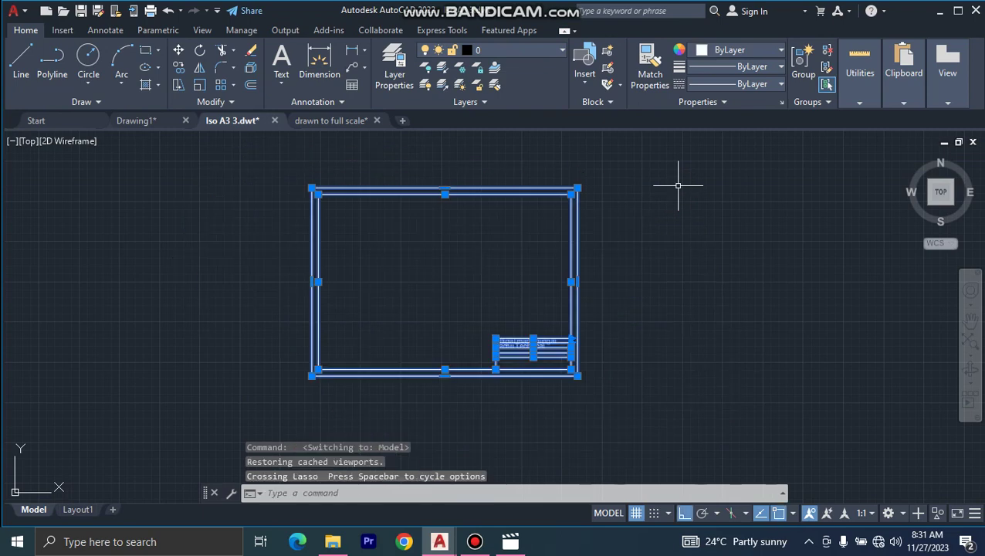
pyautogui.press('Delete')
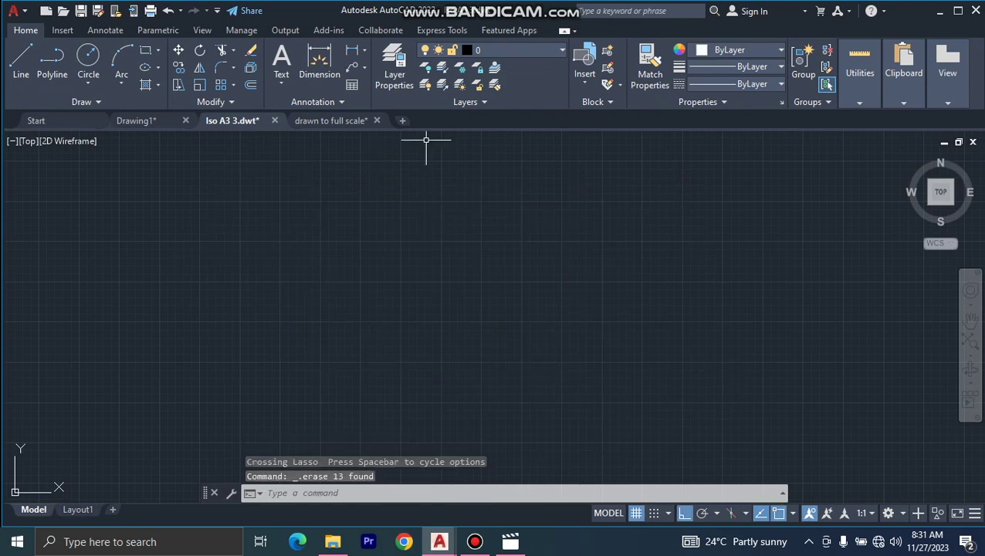
# Draw a large circle and a smaller concentric circle at the same centre, then zoom to fit both
pyautogui.click(88, 84)
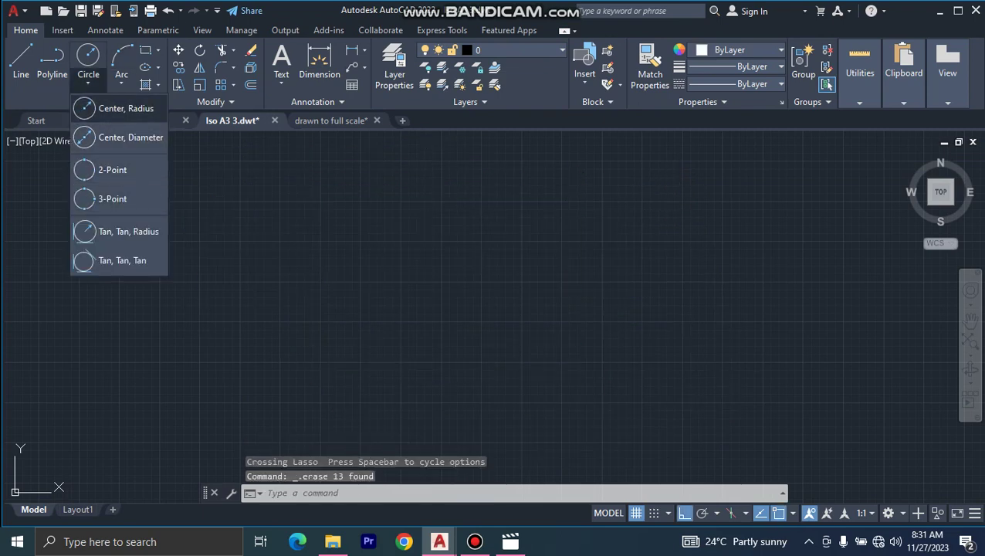
pyautogui.click(116, 108)
pyautogui.click(433, 314)
pyautogui.click(588, 272)
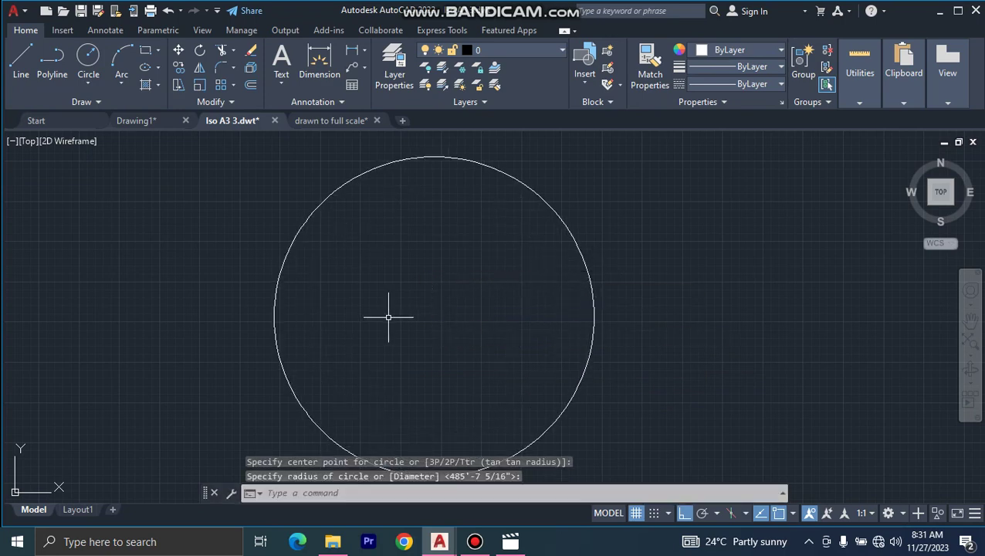
pyautogui.press('Return')
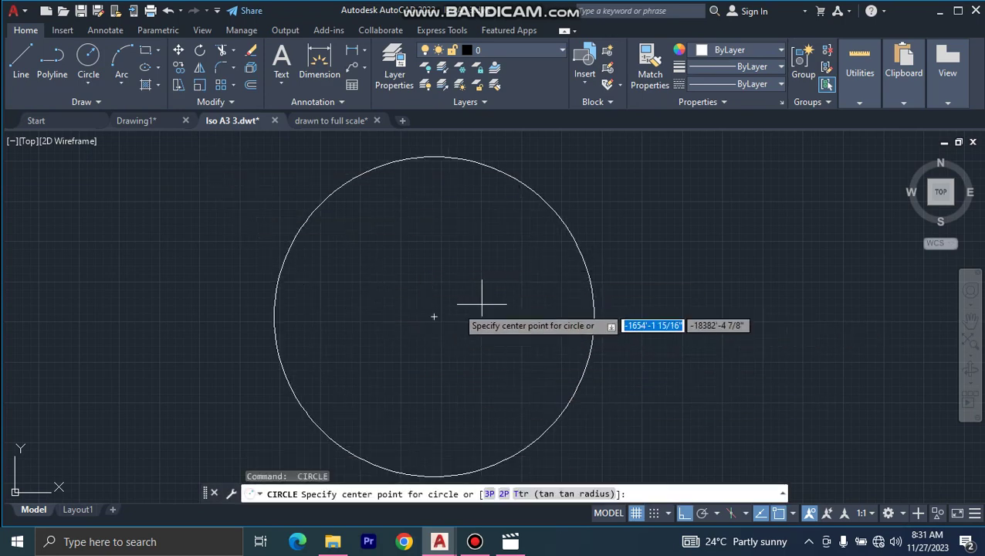
pyautogui.click(434, 316)
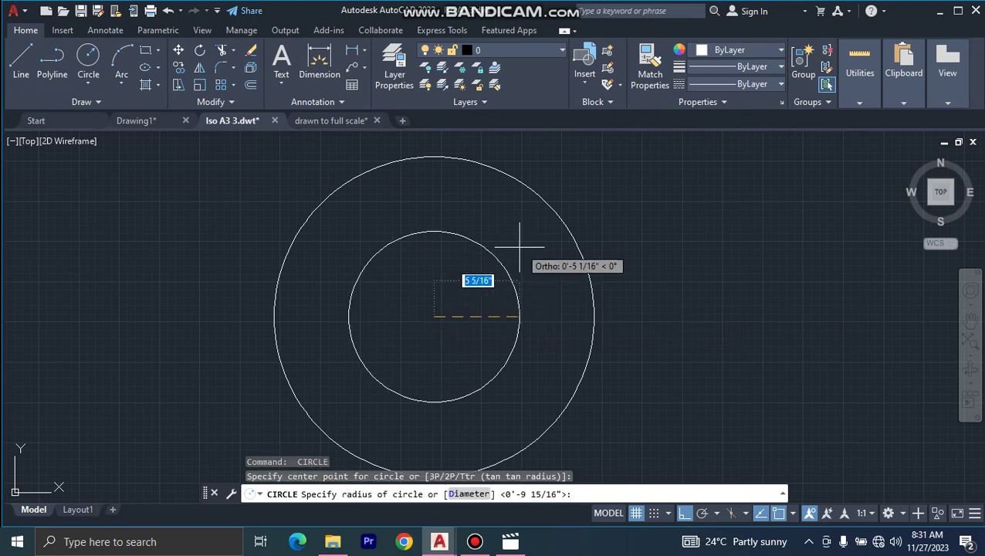
pyautogui.click(520, 247)
pyautogui.scroll(-2, 501, 262)
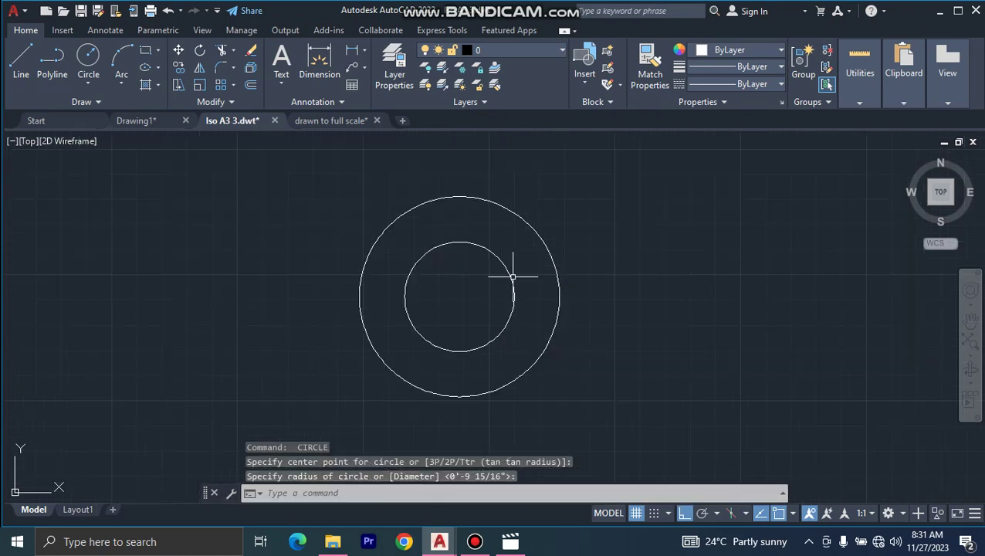
pyautogui.moveTo(512, 274); pyautogui.dragTo(670, 307, button='middle')
pyautogui.middleClick(629, 277)
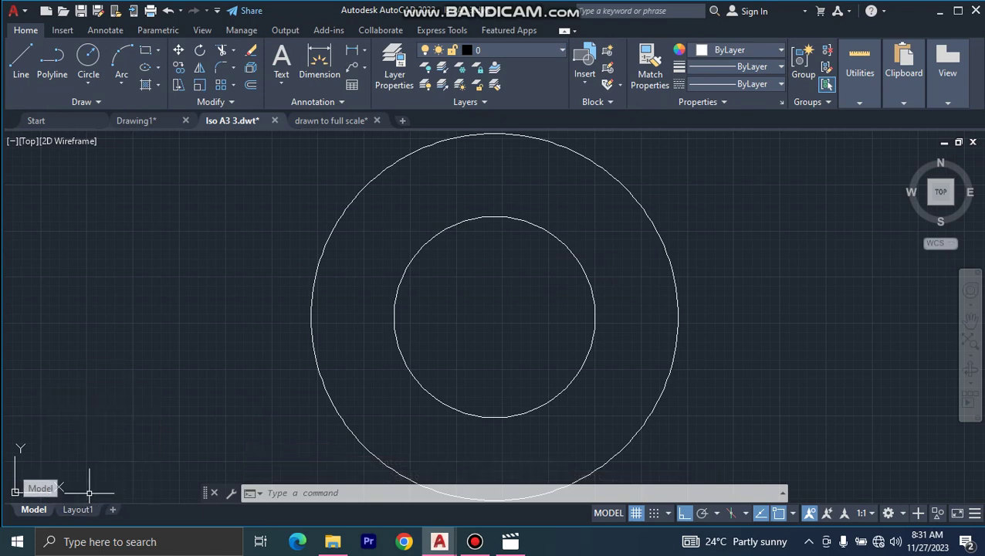
# Insert Layout1 from the Iso A3 3 template as a new layout, Layout2-Layout1
pyautogui.rightClick(34, 508)
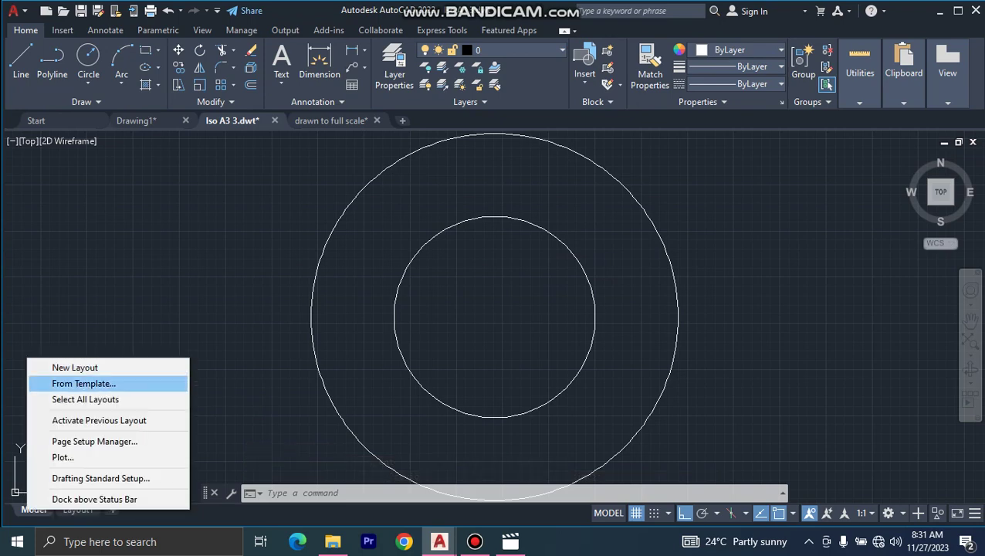
pyautogui.click(84, 383)
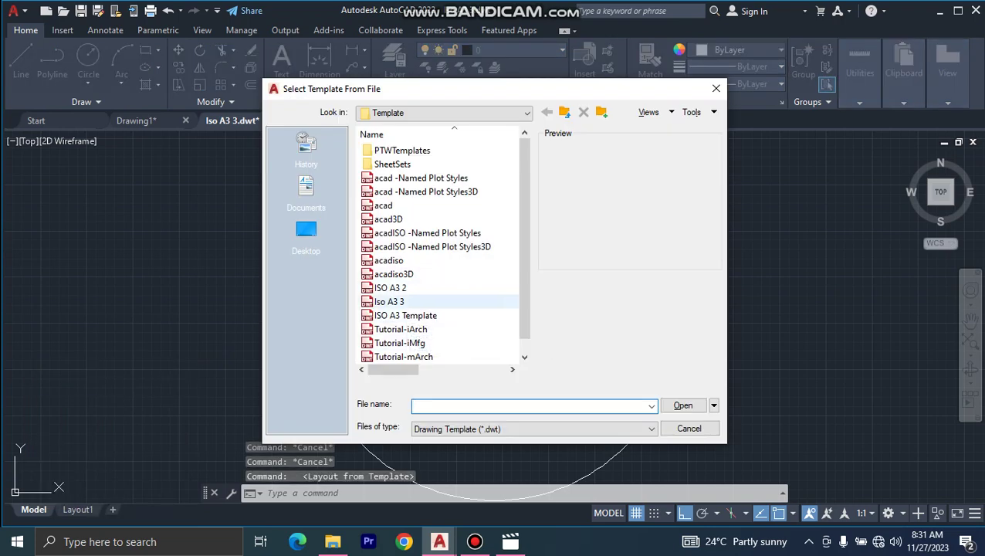
pyautogui.click(389, 300)
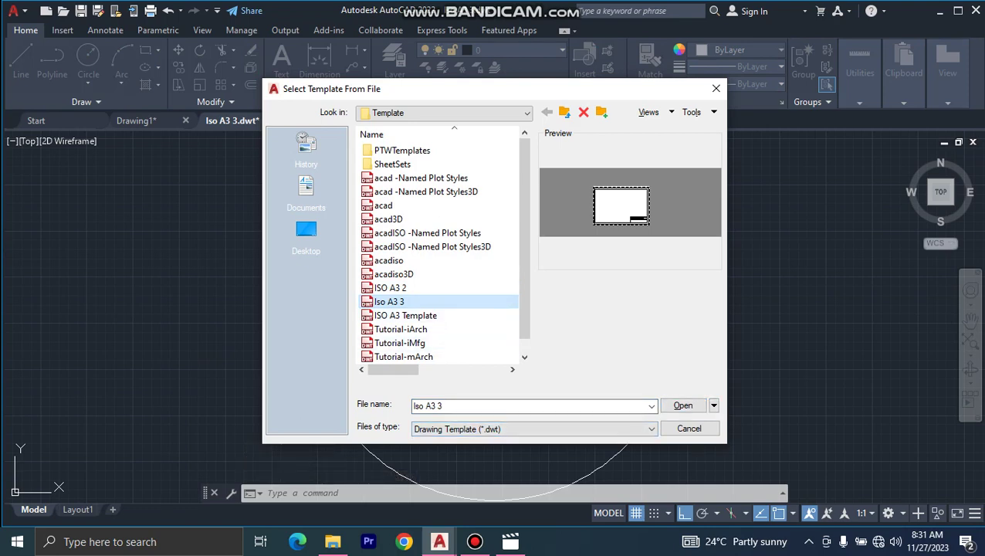
pyautogui.click(682, 405)
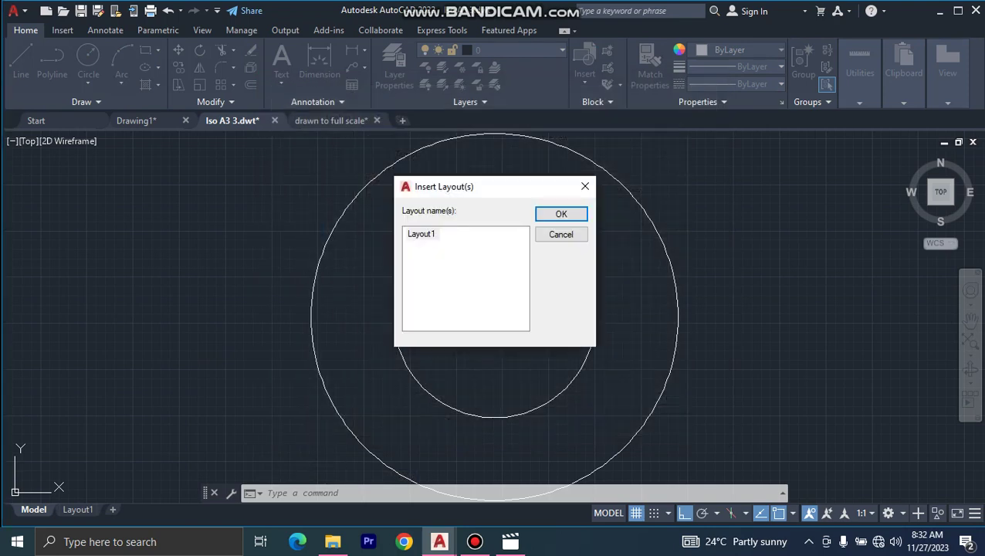
pyautogui.click(561, 214)
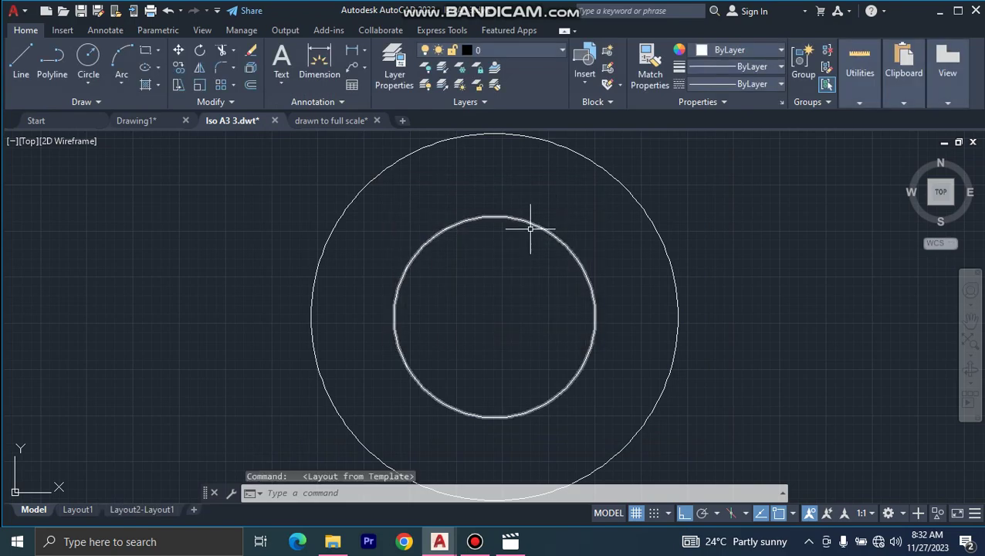